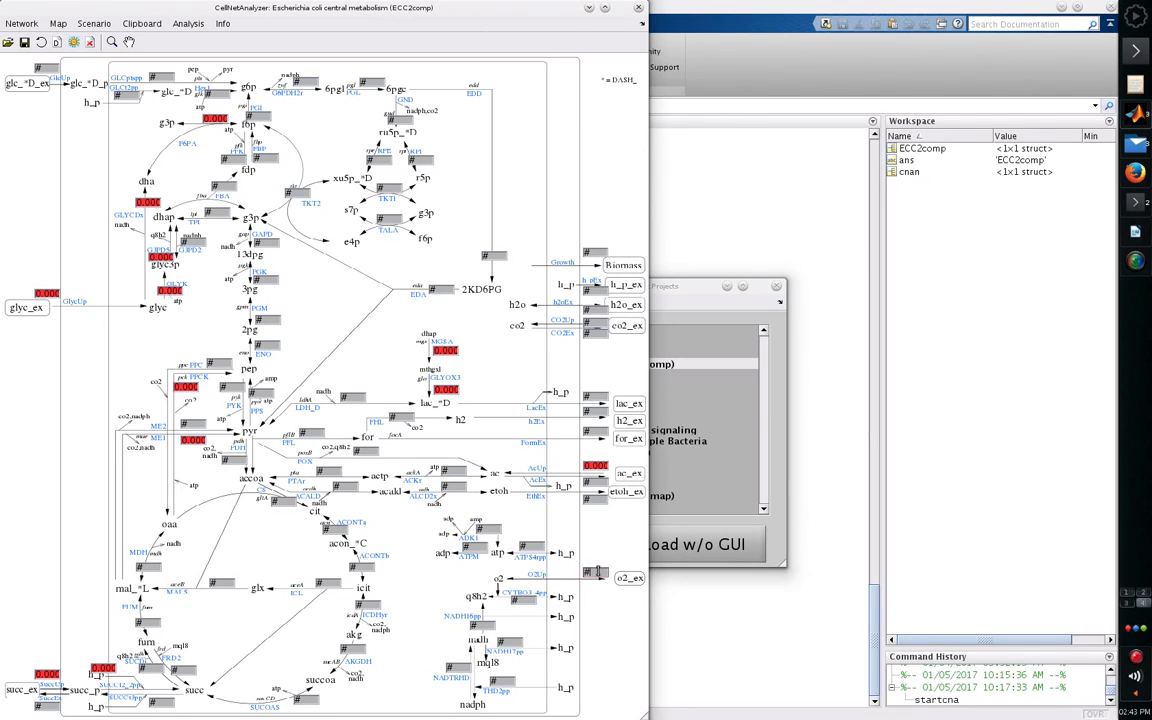
- Set the oxygen uptake reaction O2Up to 0 and compute the network's elementary modes with EFM Tool, considering the text box constraints
left_click_drag(598, 572, 573, 571)
type("0")
left_click(189, 26)
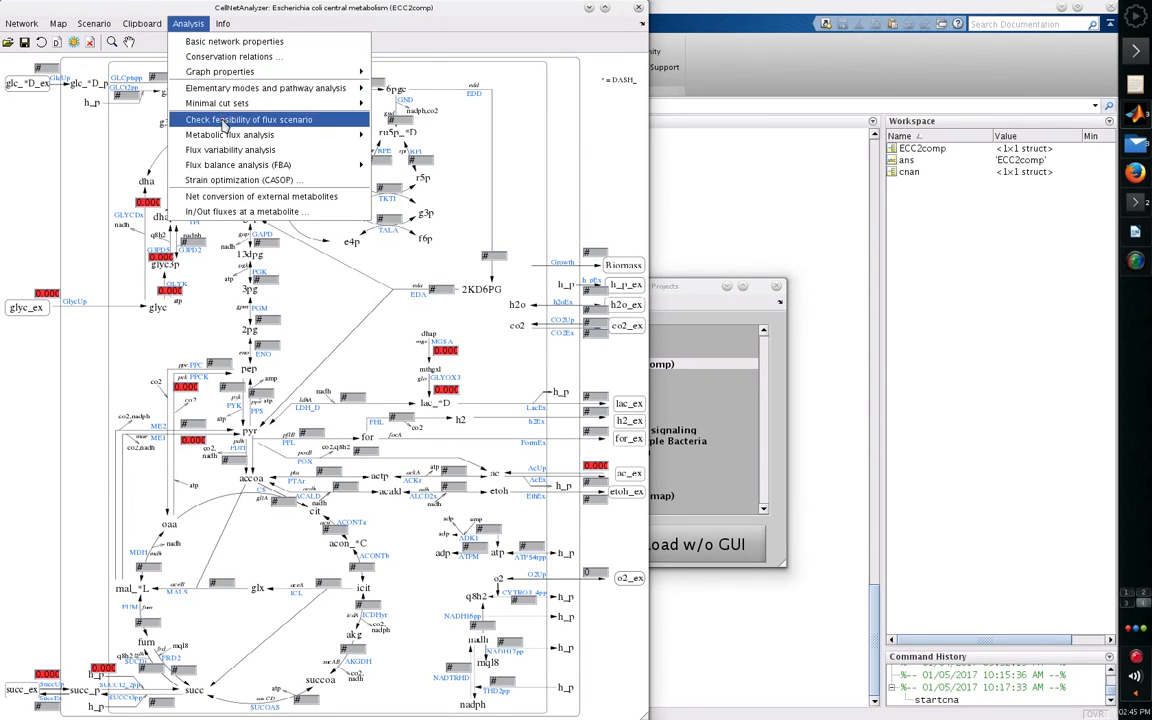
mouse_move(228, 135)
mouse_move(252, 92)
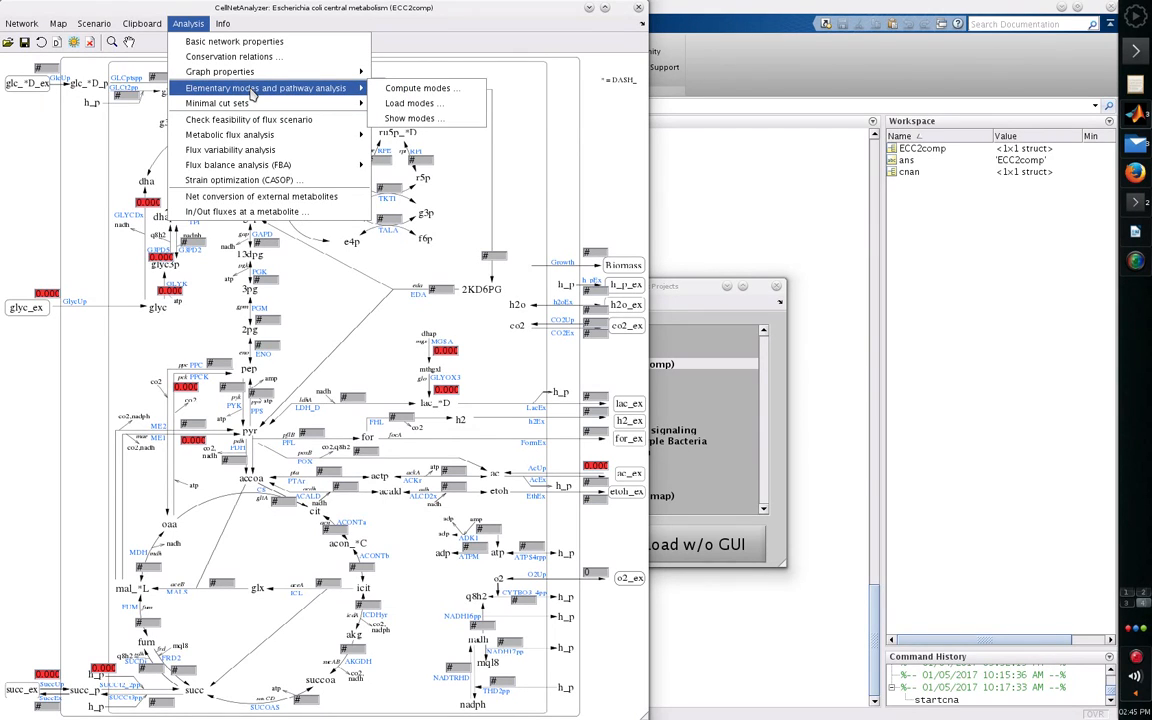
left_click(390, 88)
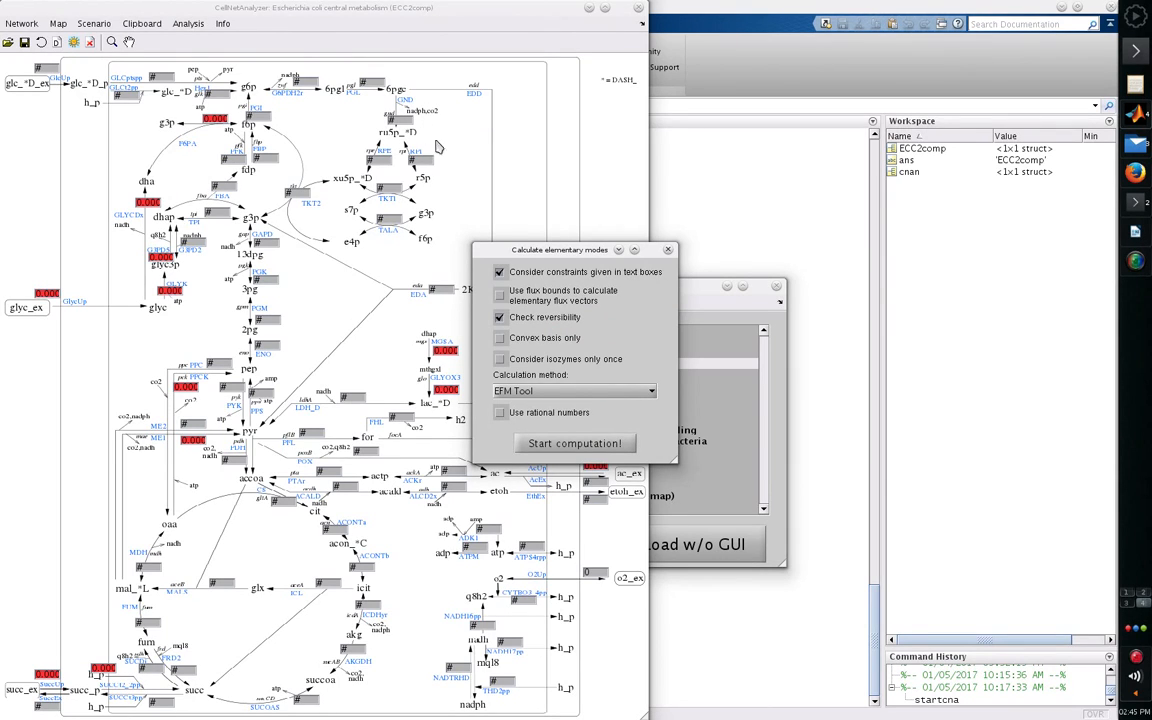
left_click(604, 447)
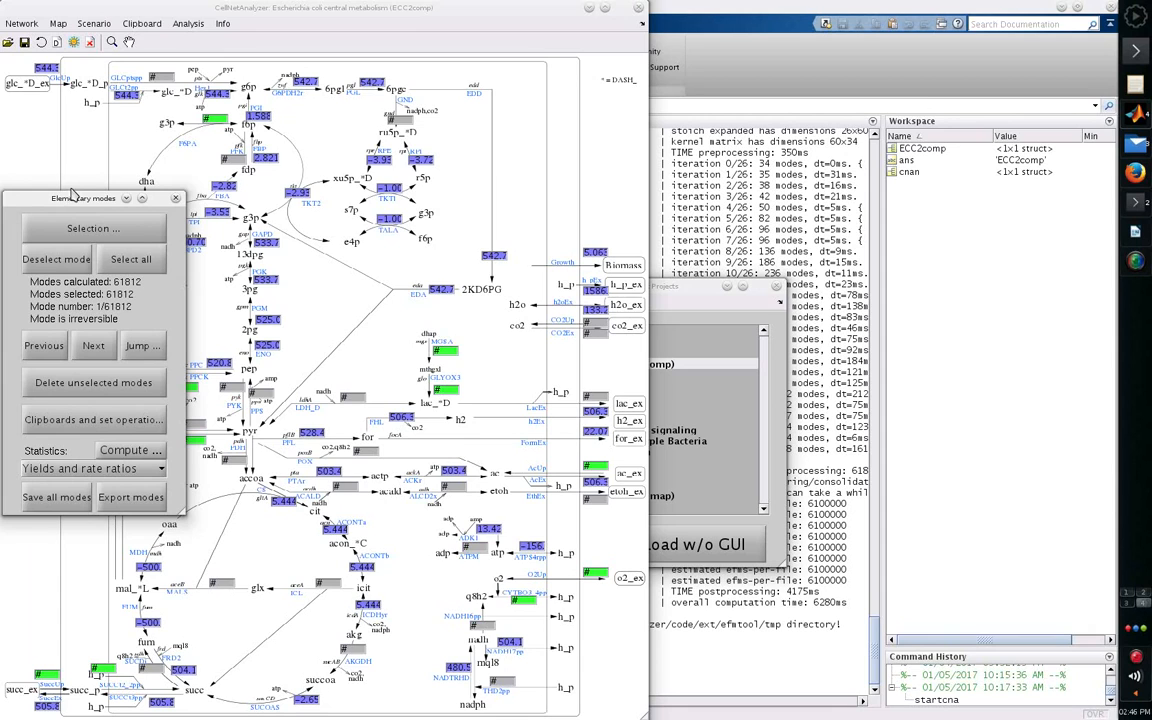
- Move the elementary modes window off the network map and browse through the first four modes, returning to mode 1
left_click_drag(85, 200, 722, 203)
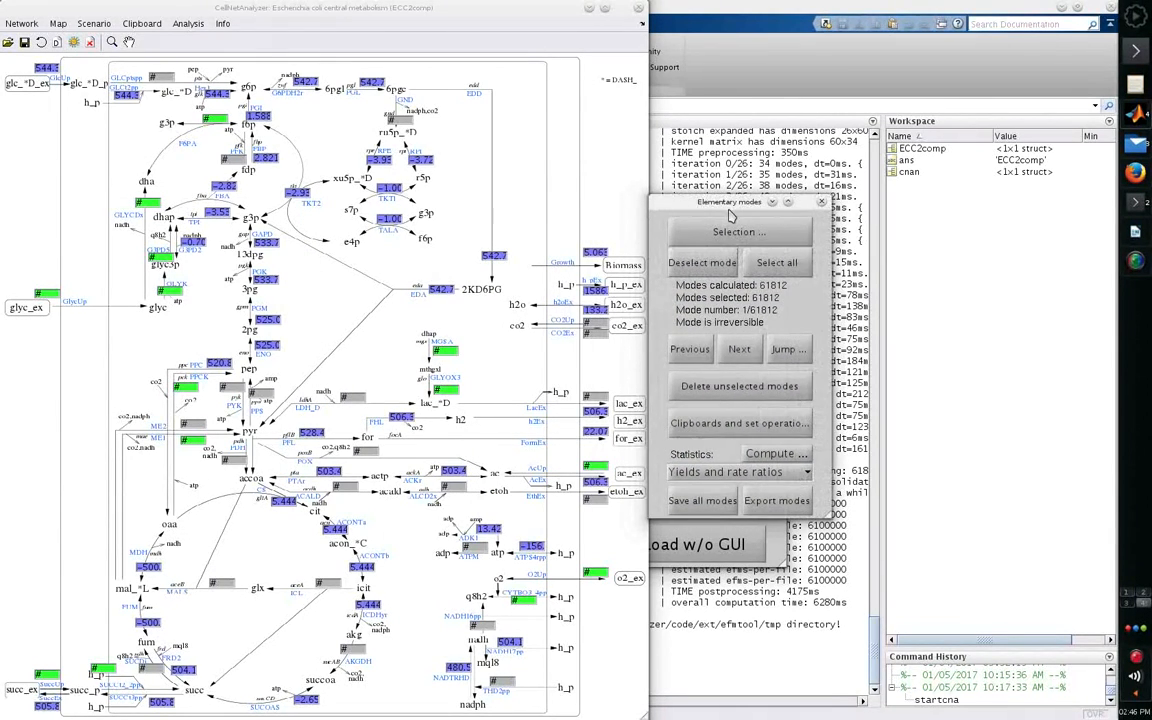
left_click(741, 356)
left_click(741, 356)
left_click(741, 356)
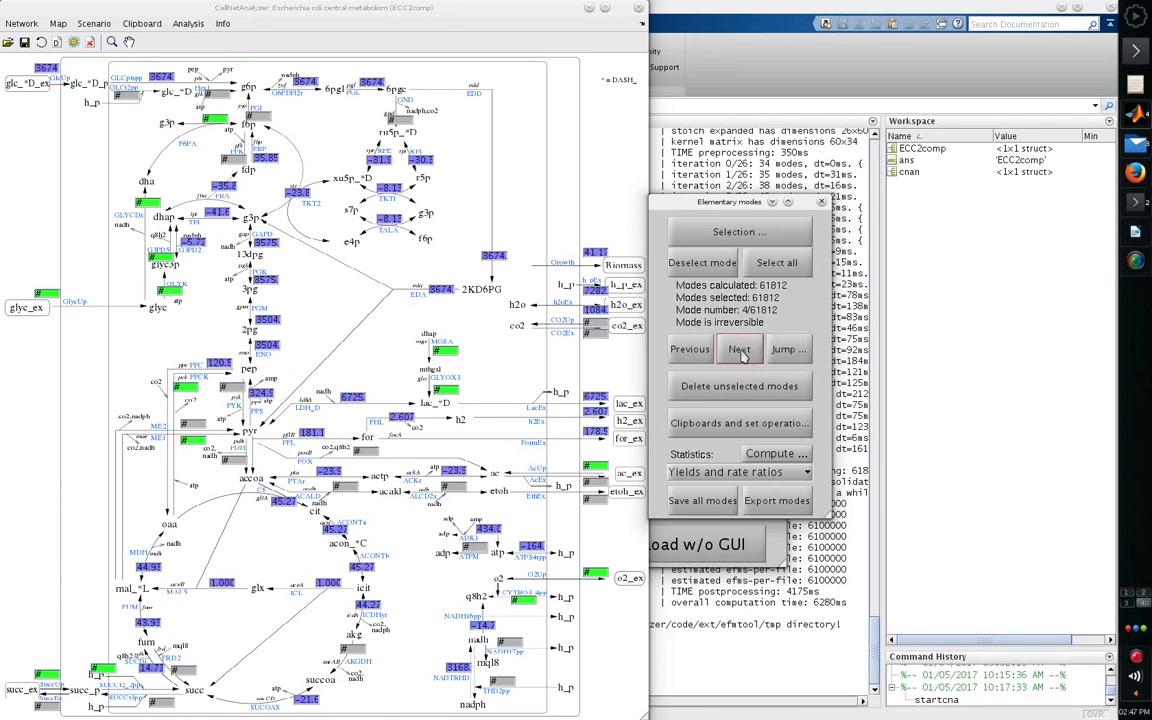
left_click(681, 360)
left_click(681, 360)
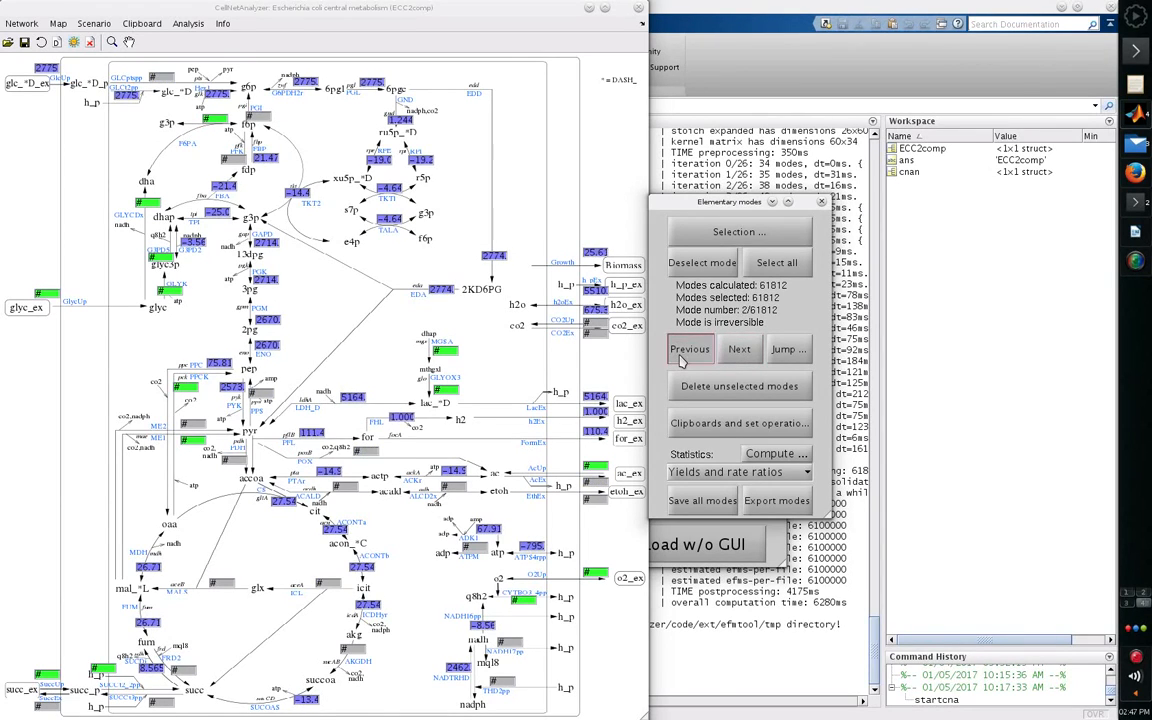
left_click(681, 360)
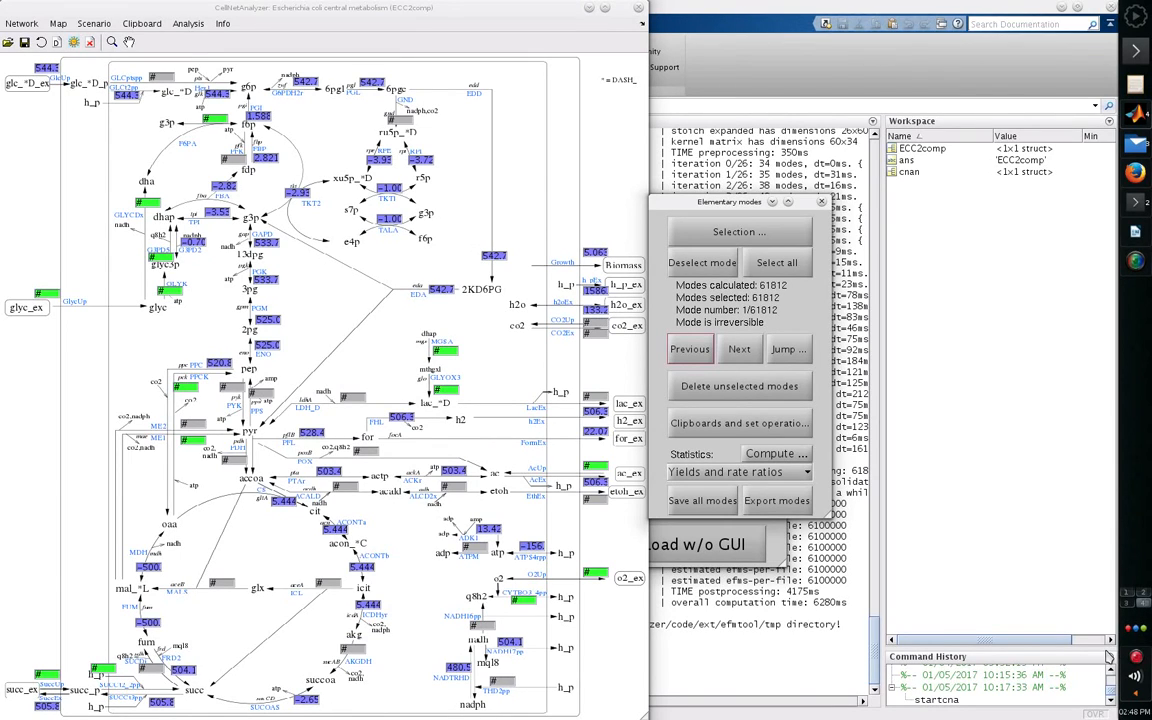
- Normalize the elementary modes to the reaction R_GlcUp
left_click(790, 483)
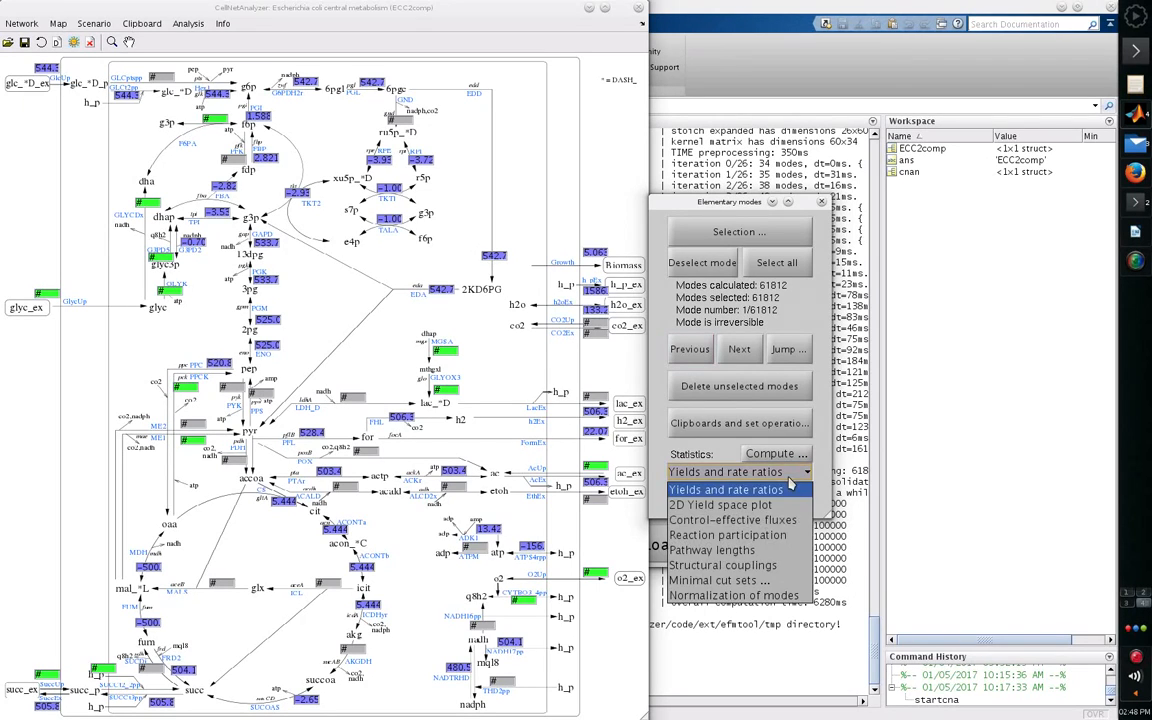
left_click(769, 597)
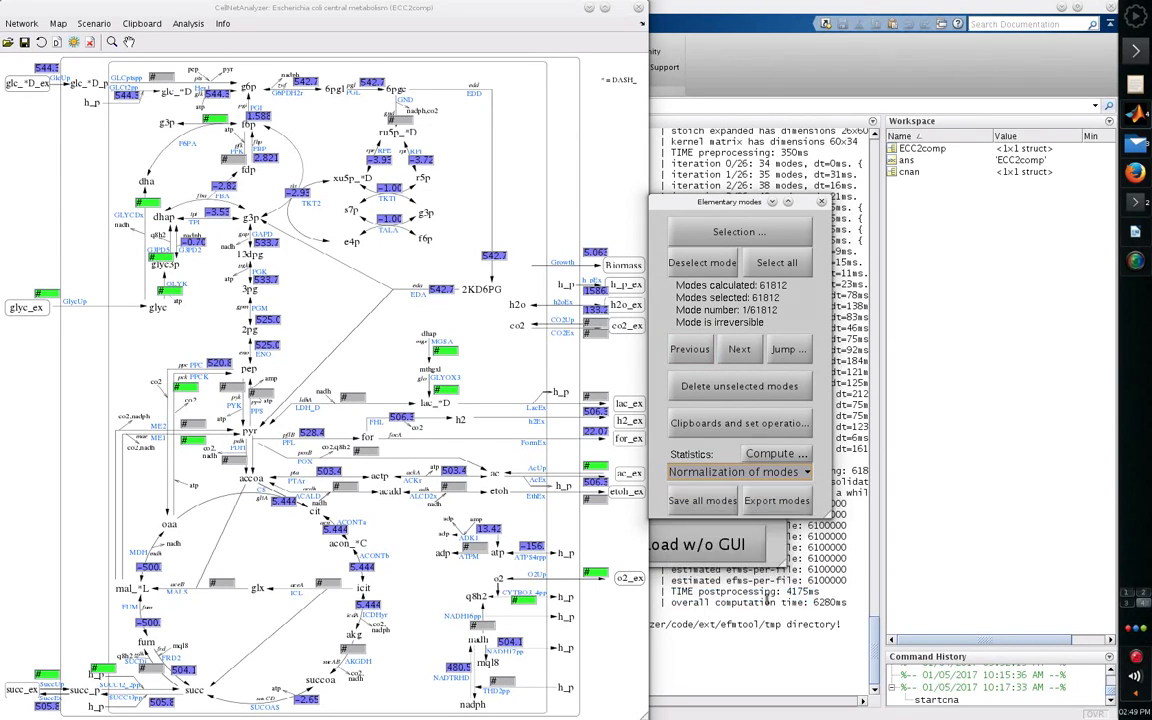
left_click(780, 456)
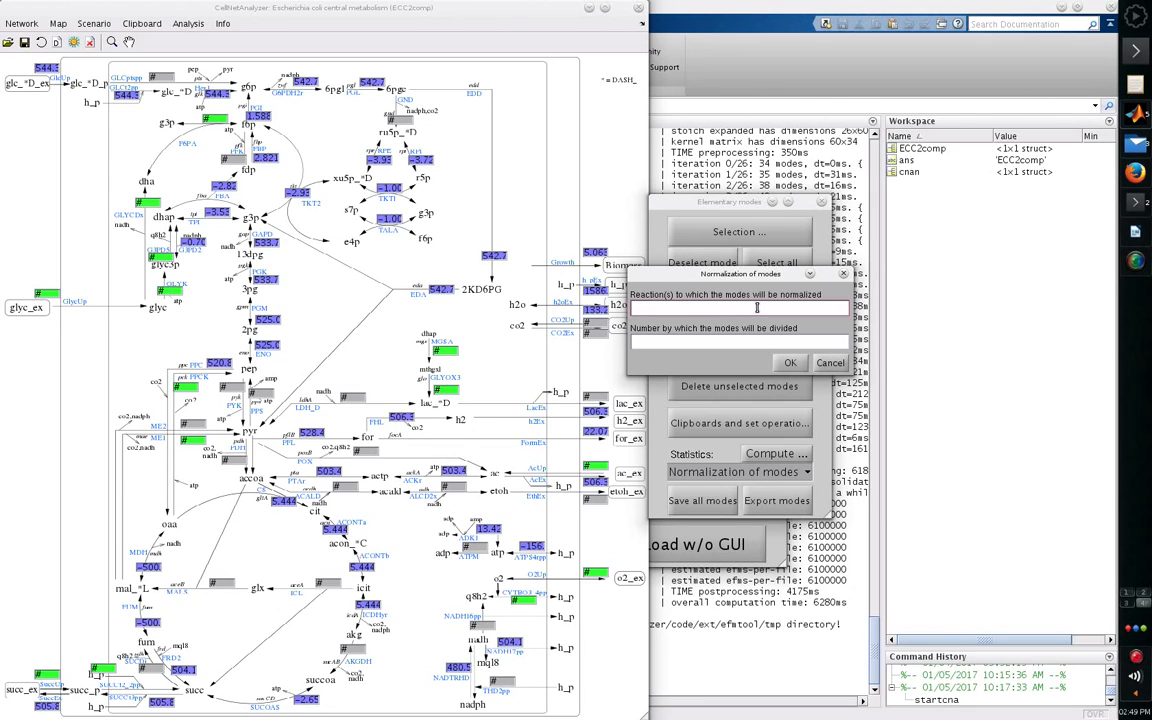
type("R_C")
type("lcU")
type("p")
left_click(795, 364)
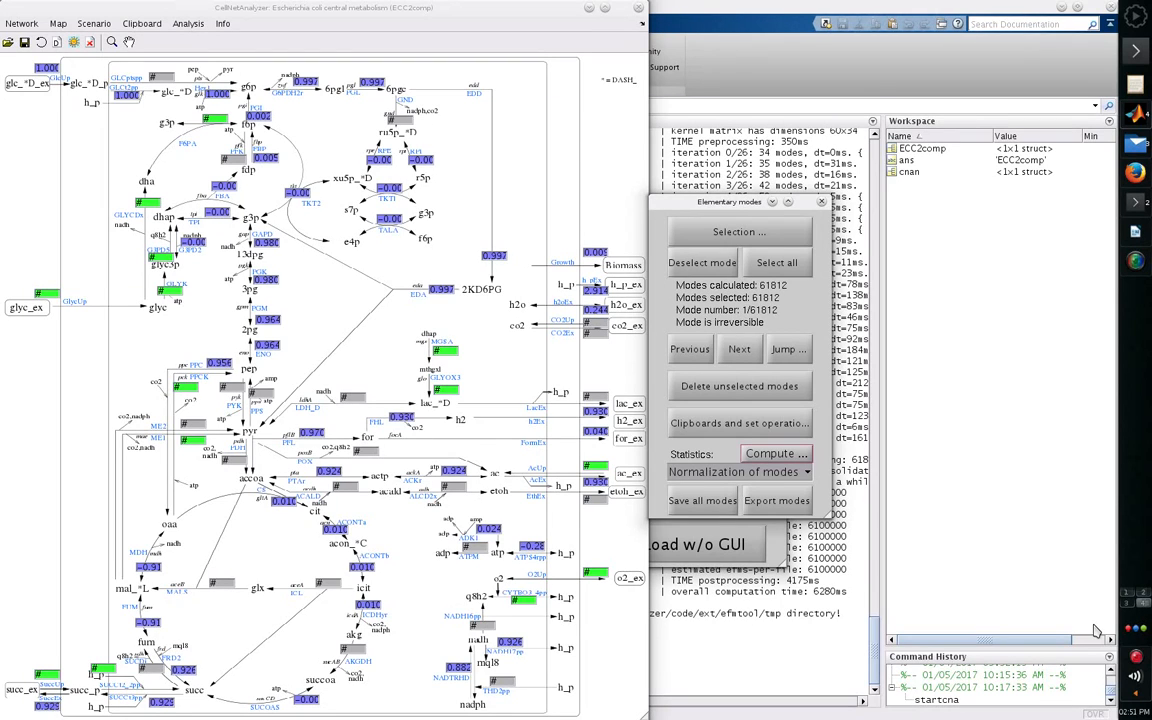
- Select the subset of elementary modes in which the reaction R_GlcUp must not occur
left_click(766, 233)
type("R_")
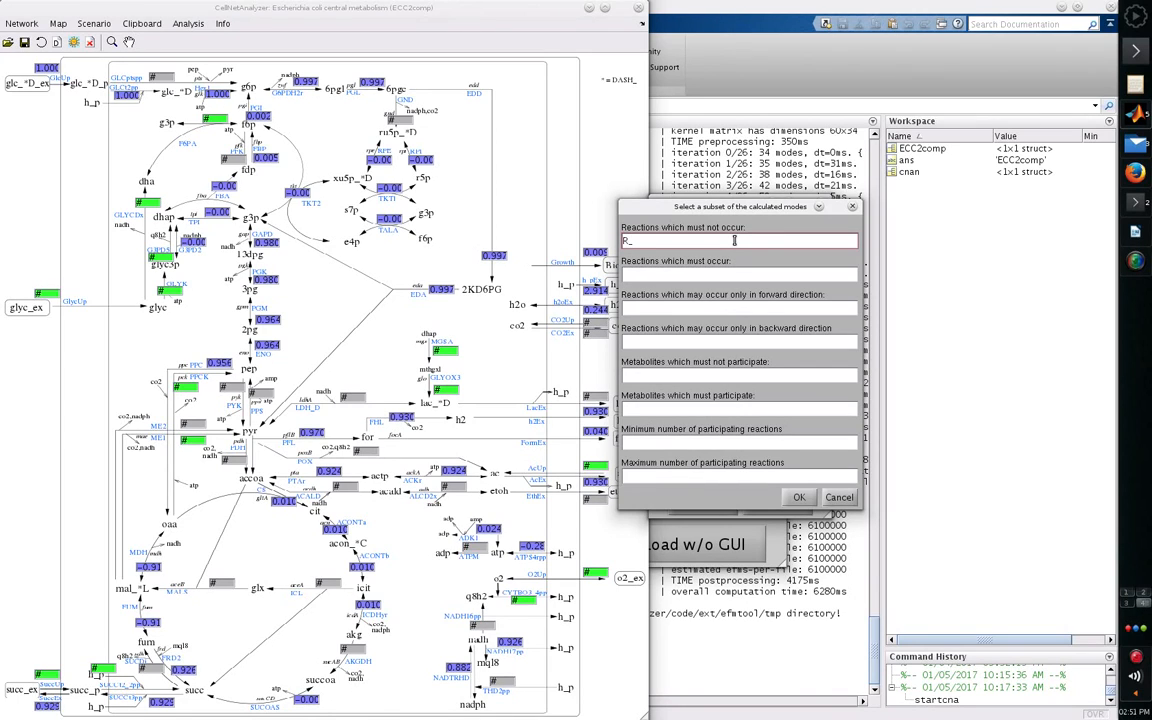
type("GlcUp")
left_click(799, 497)
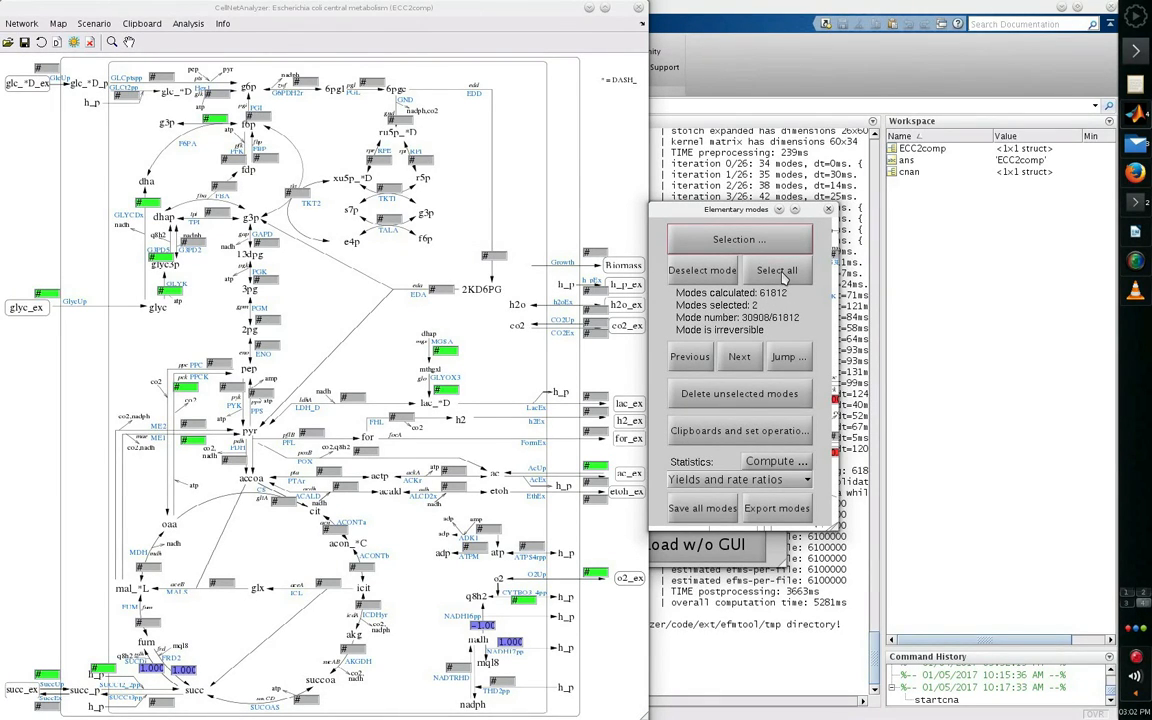
- Reset the mode selection, select the modes in which R_GlcUp must occur, and delete the unselected modes
left_click(781, 273)
left_click(689, 239)
left_click(725, 282)
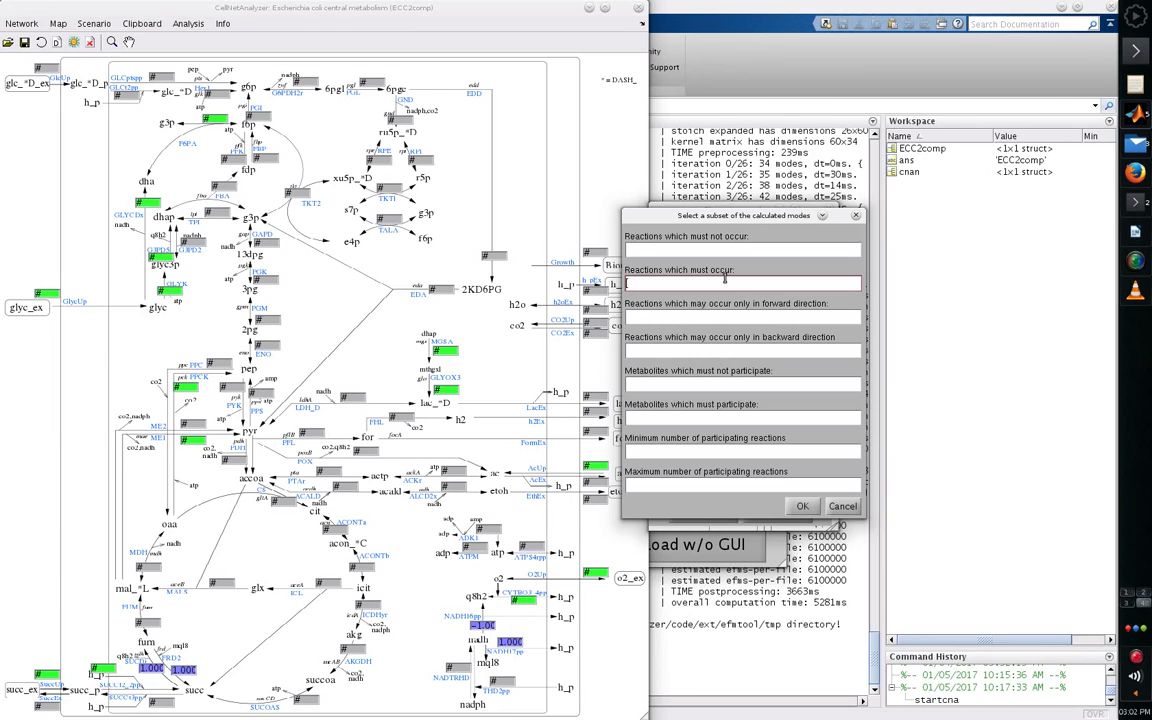
type("R_GlcUp")
left_click(802, 506)
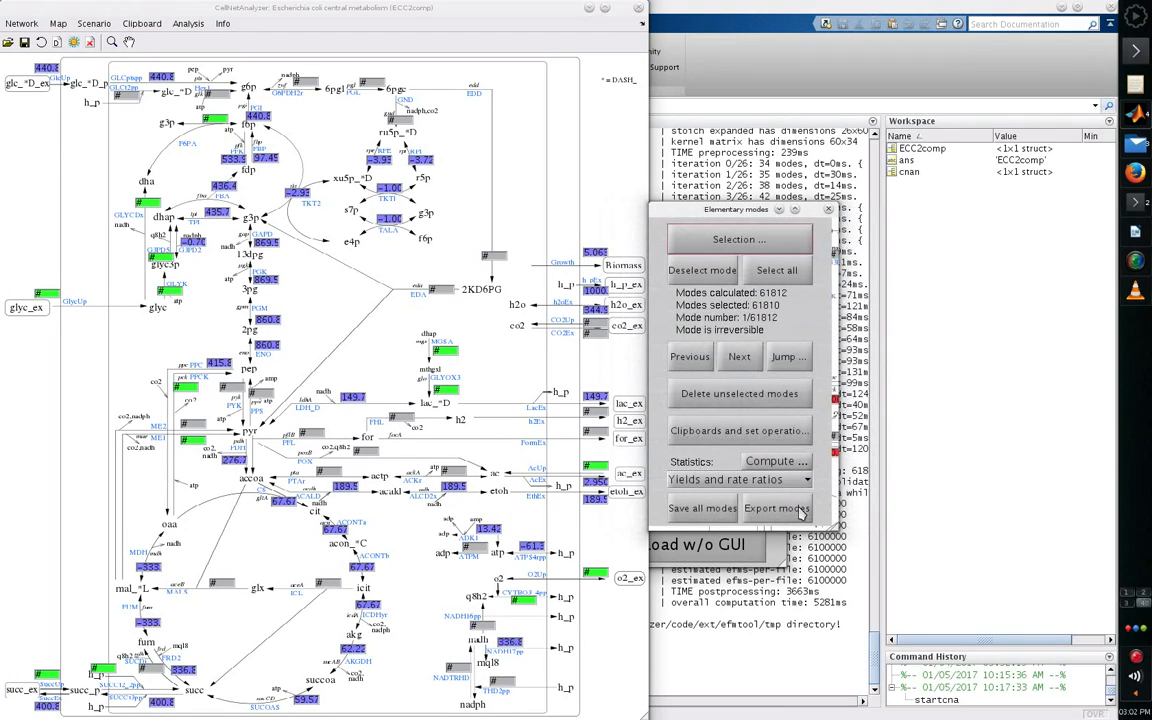
left_click(797, 400)
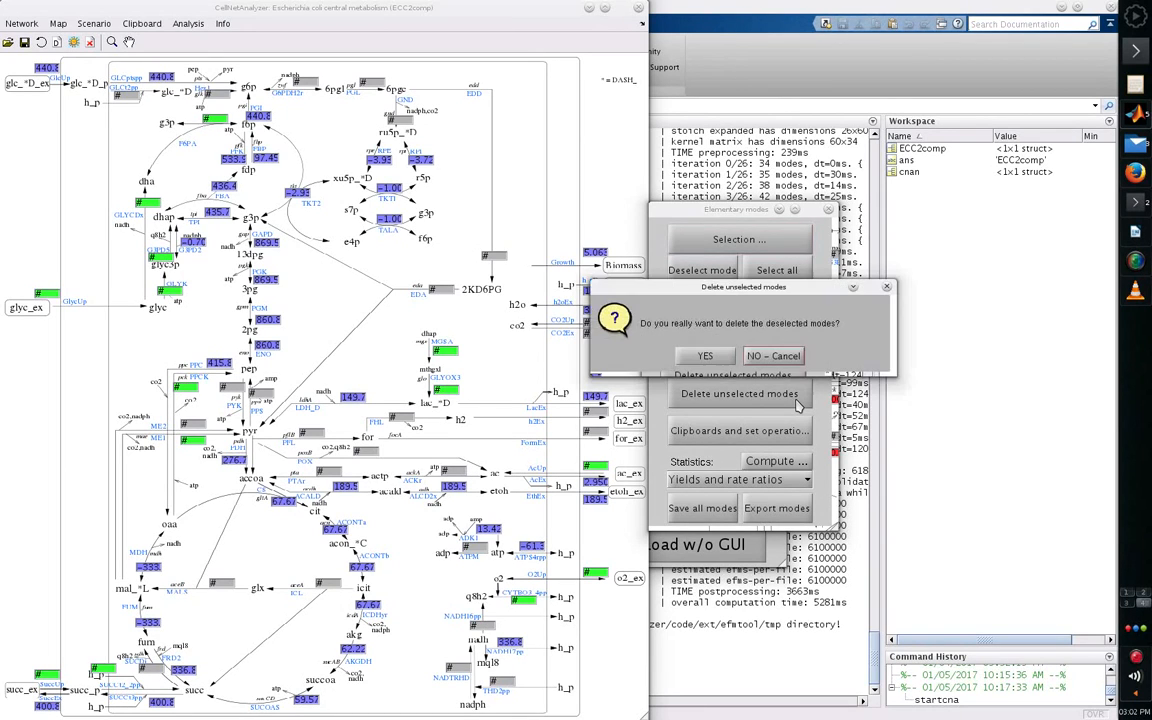
left_click(715, 360)
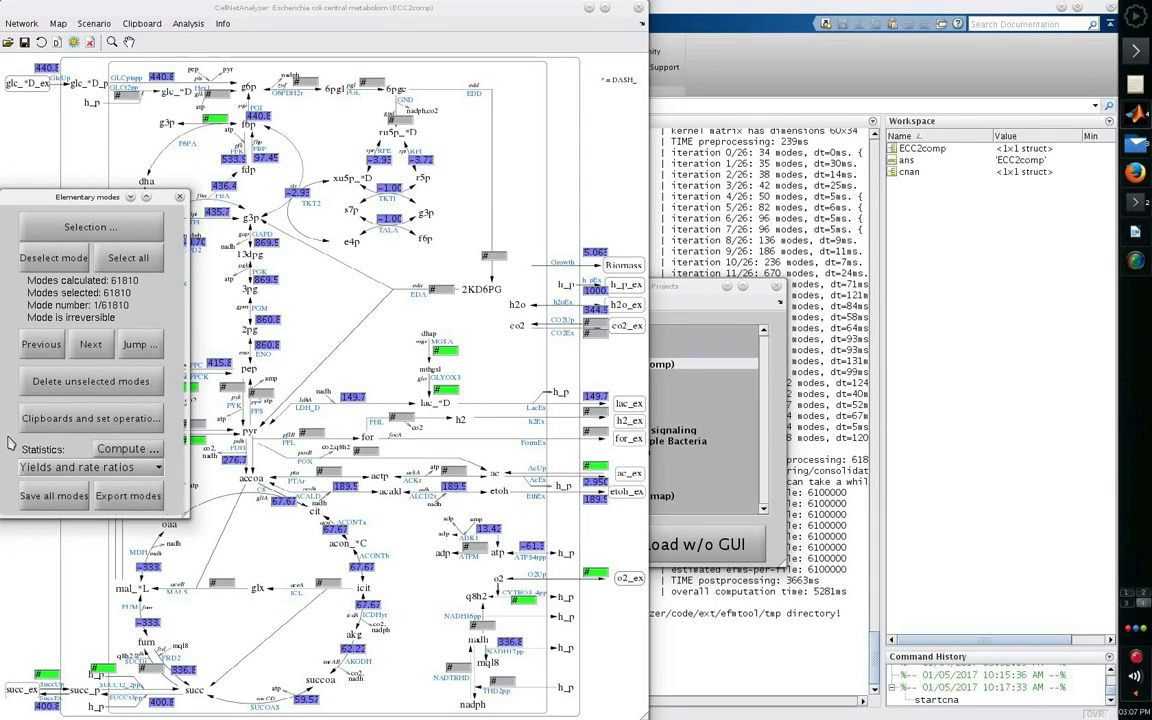
- Save all elementary modes as a MAT-file named s3_modes in the ECC2comp folder
left_click(52, 497)
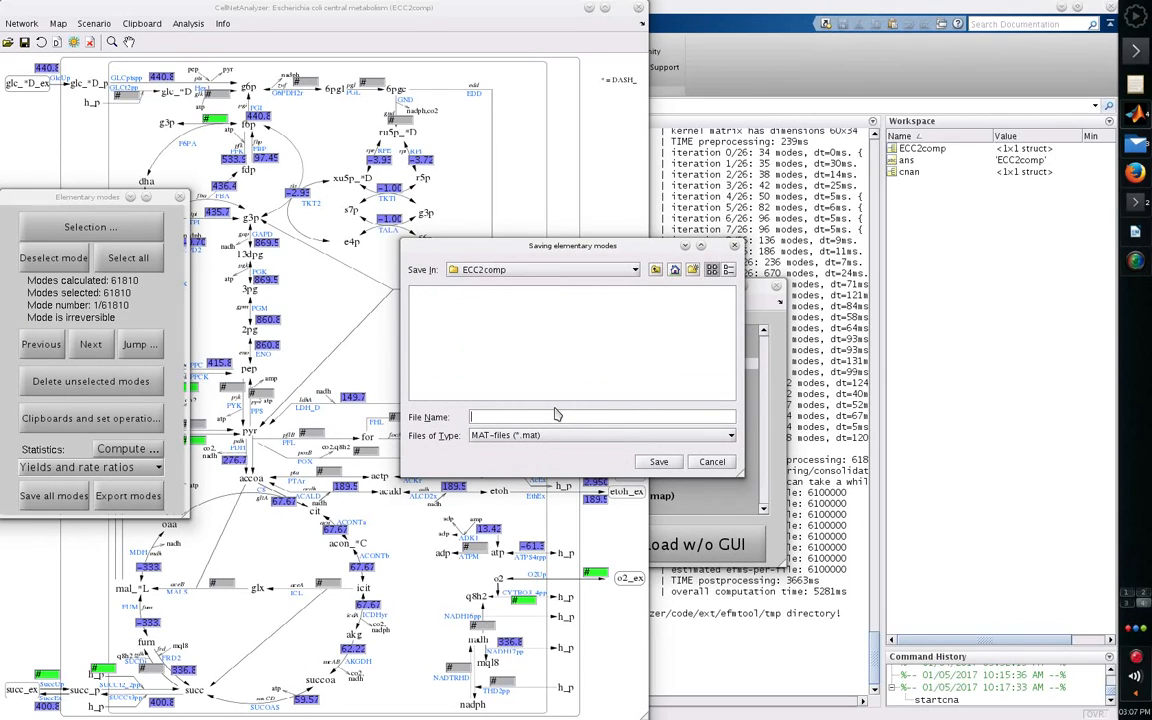
type("s3_modes")
key("Return")
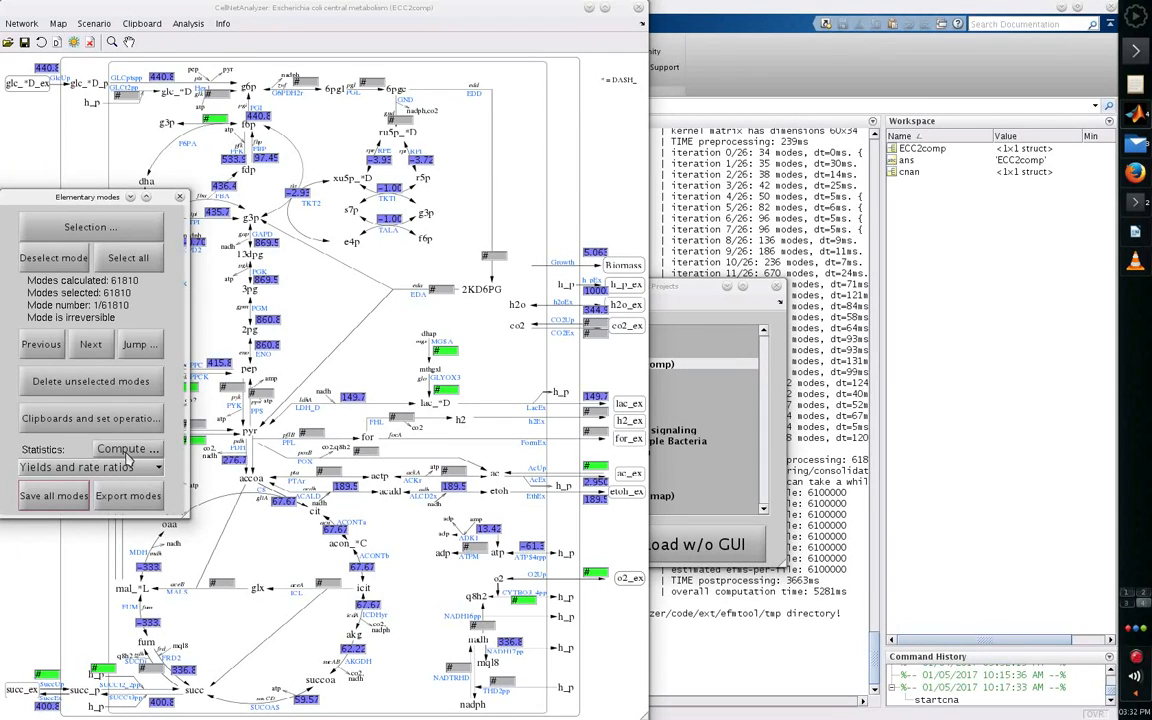
- Compute the product yields of the modes with R_EthEx as product rate and R_GlcUp as substrate rate
left_click(123, 452)
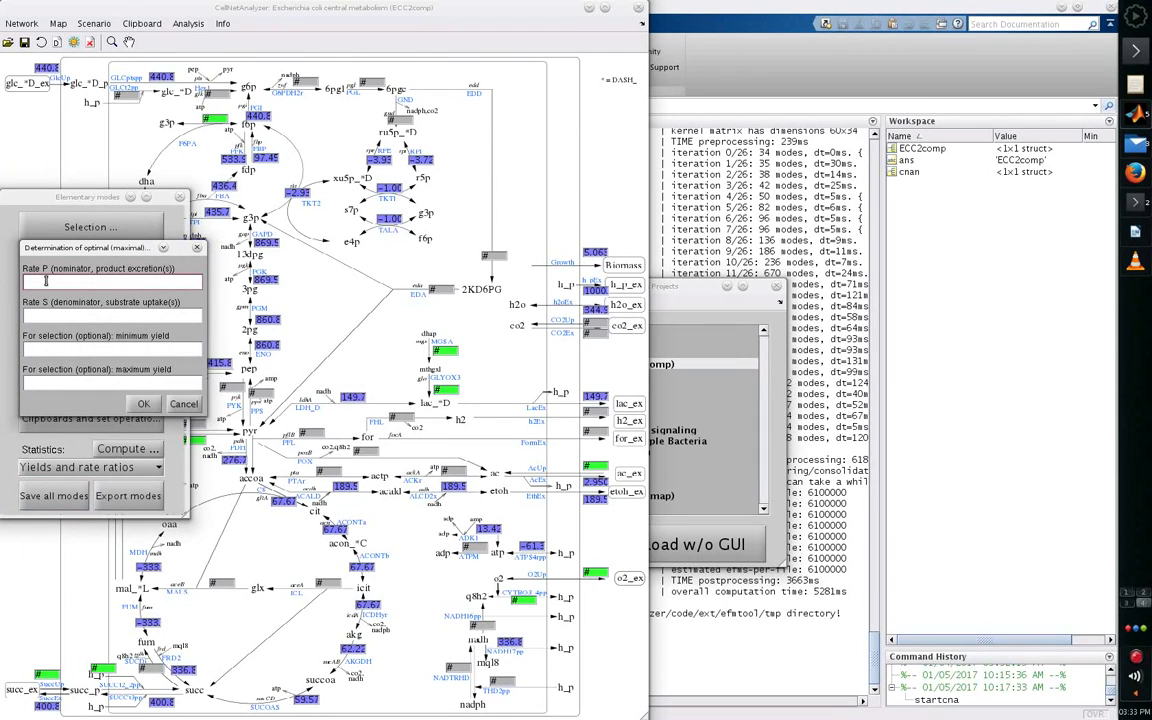
type("R_EthEx")
left_click(50, 318)
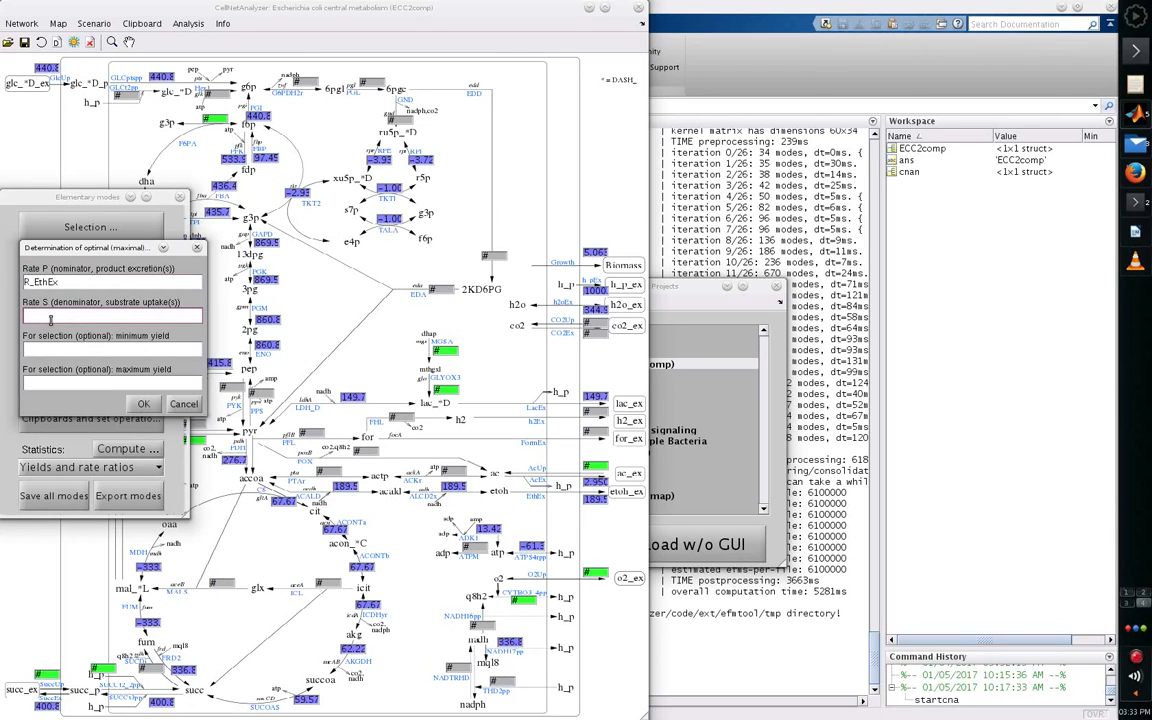
type("R_GlcUp")
left_click(143, 404)
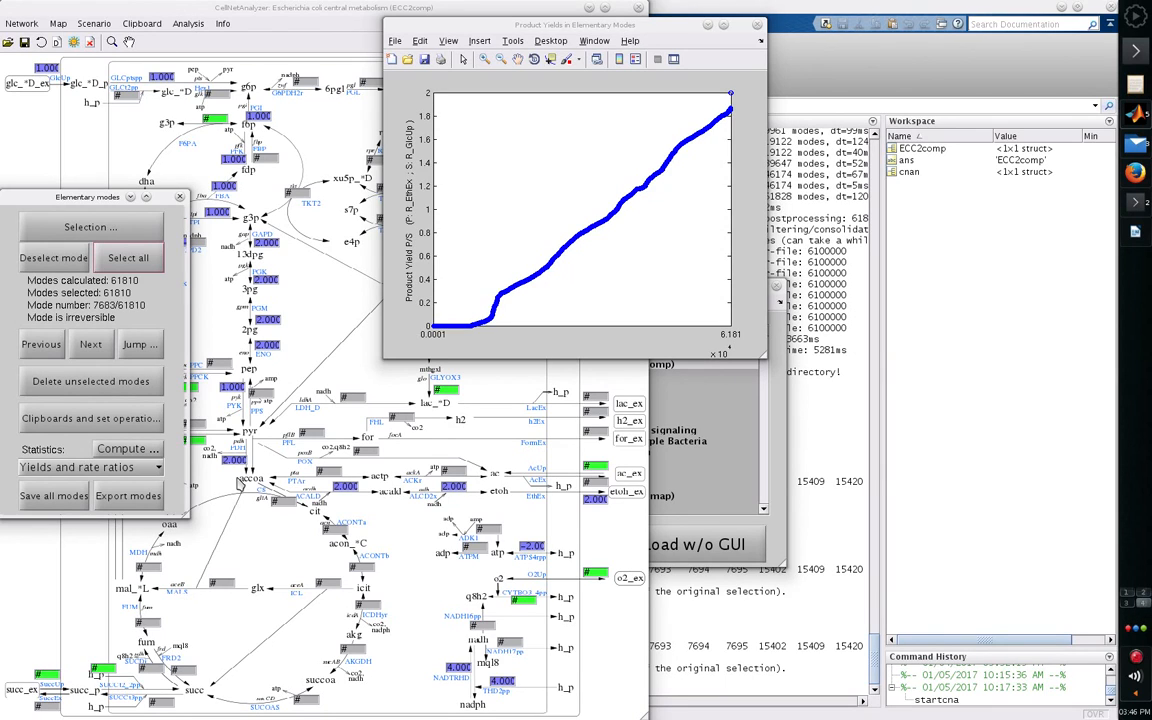
- Compute the R_EthEx per R_GlcUp yields again, selecting only modes with a minimum yield of 2
left_click(118, 452)
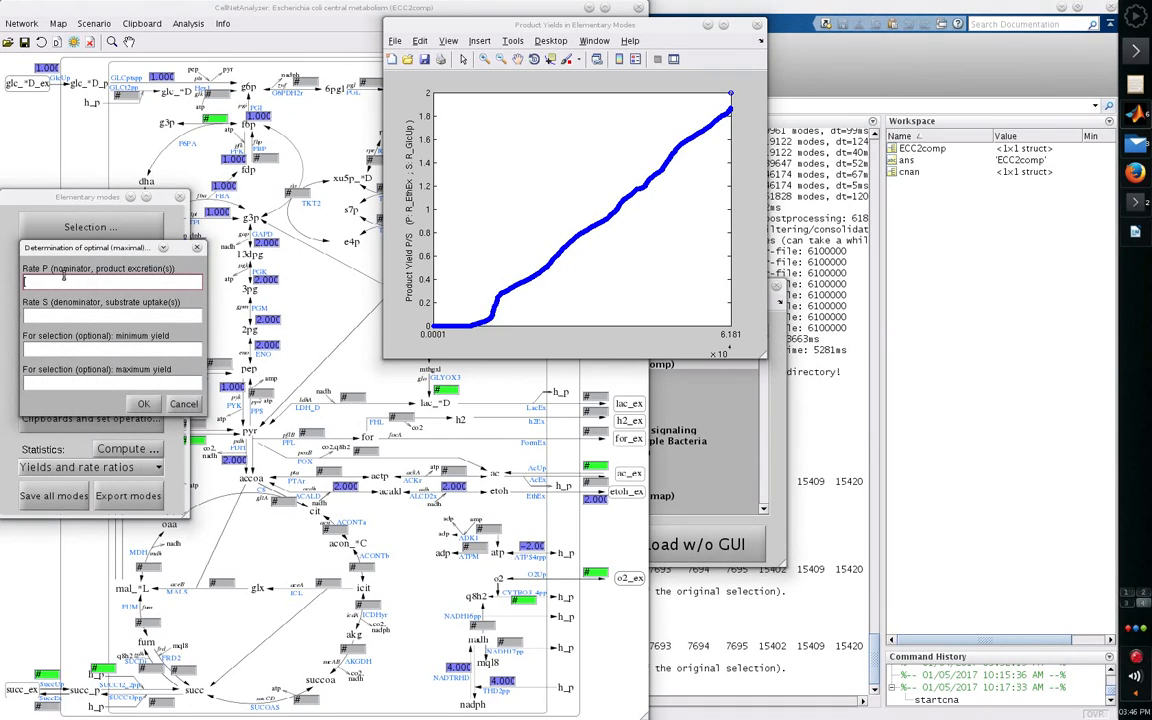
type("R_EthEx")
key("Tab")
type("R")
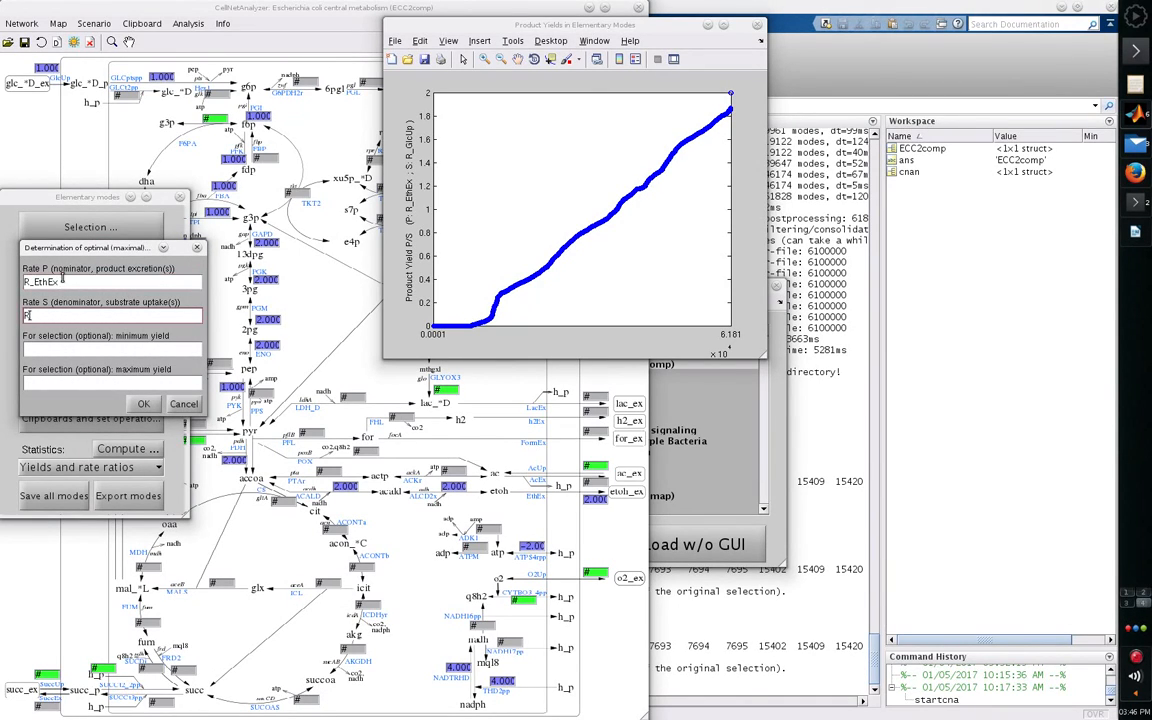
type("_GlcUp")
left_click(89, 352)
type("2")
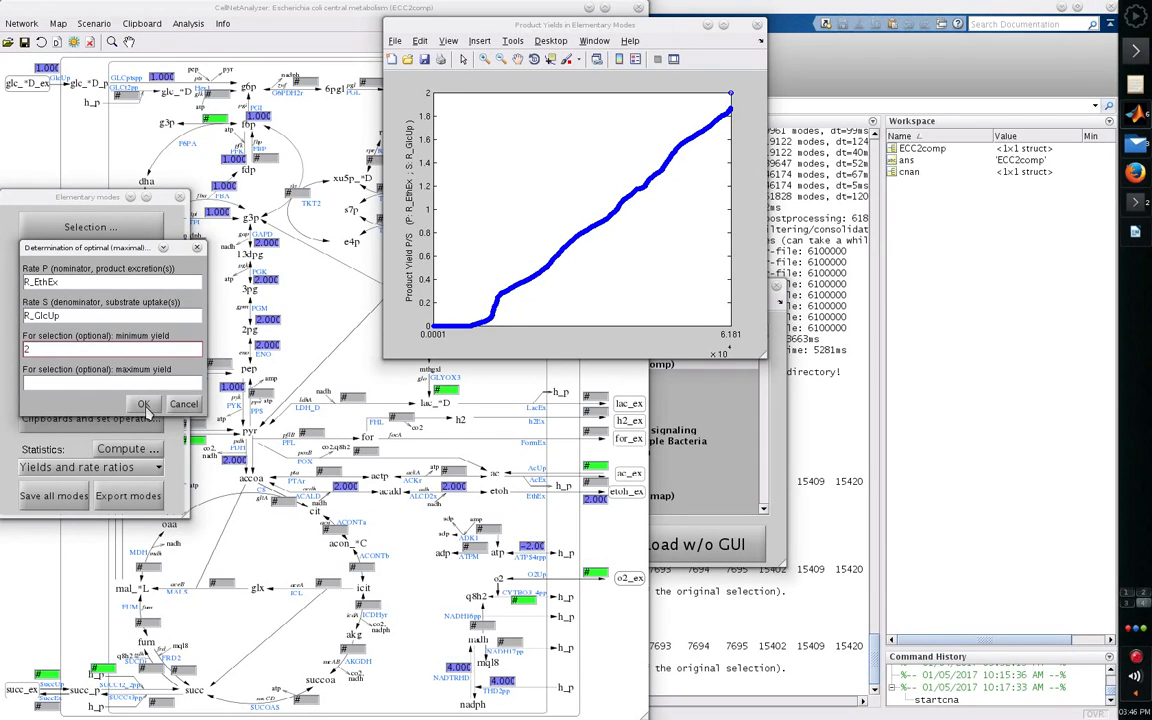
left_click(144, 406)
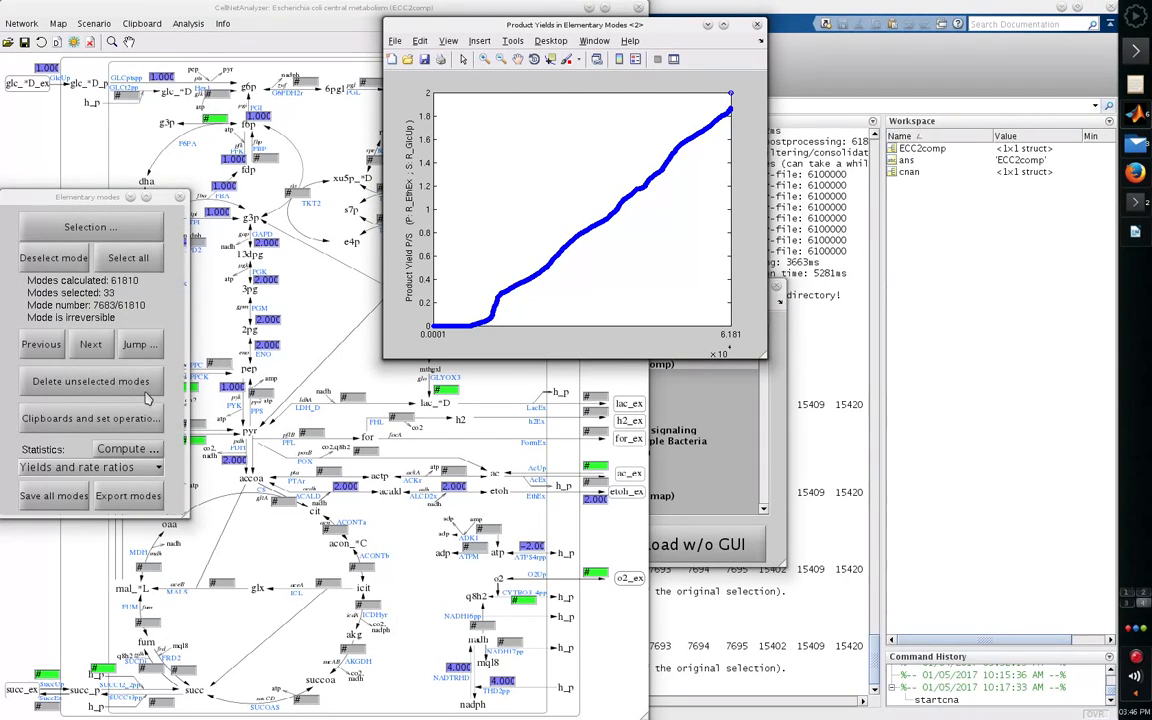
- Reselect all modes and set up a 2D yield space plot with Growth per R_GlcUP as the X-yield
left_click(136, 259)
left_click(146, 471)
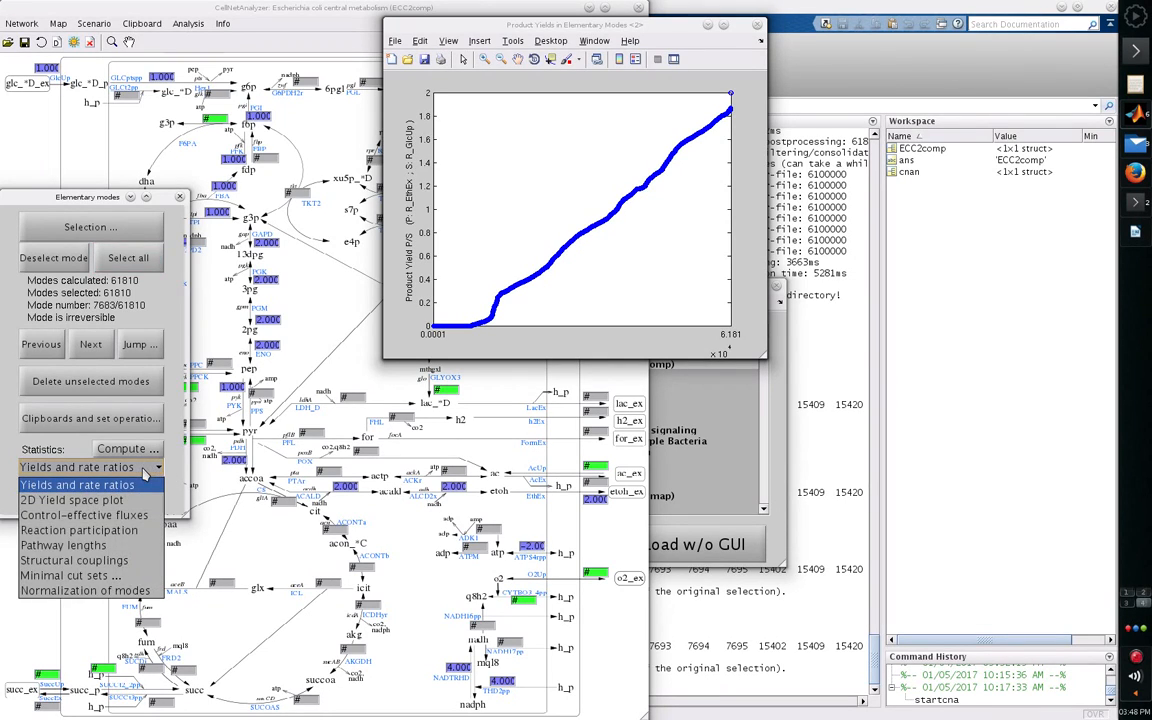
left_click(120, 507)
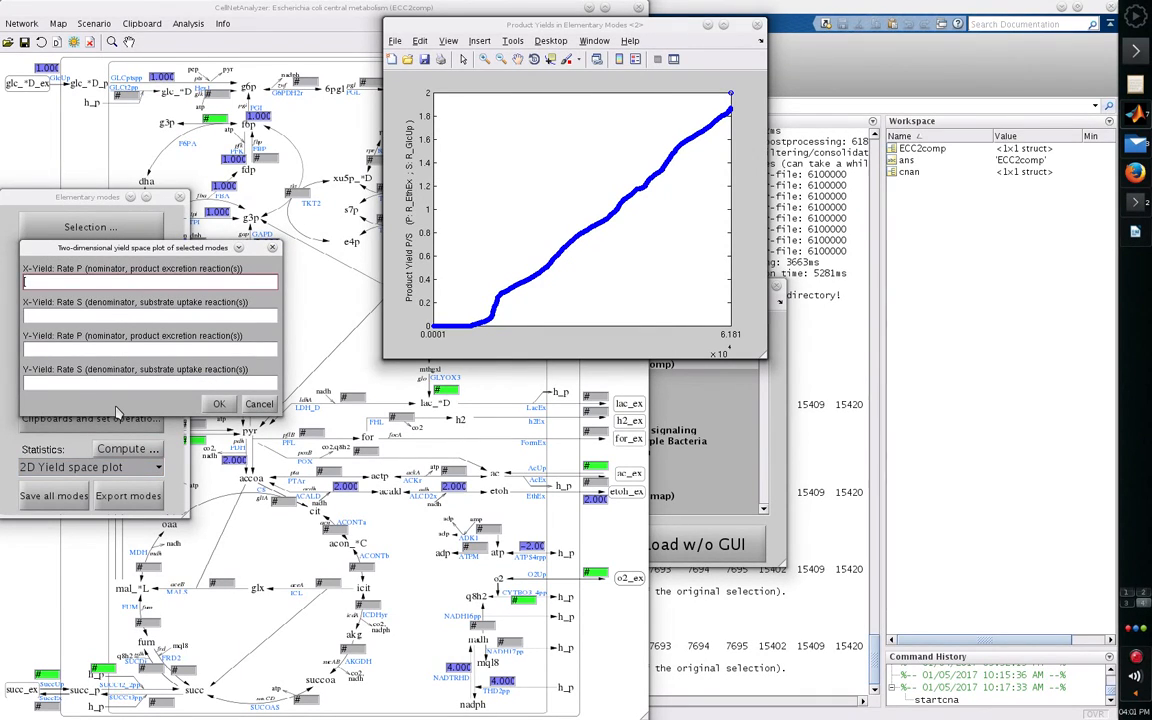
type("Growth")
key("Tab")
type("R_GlcUP")
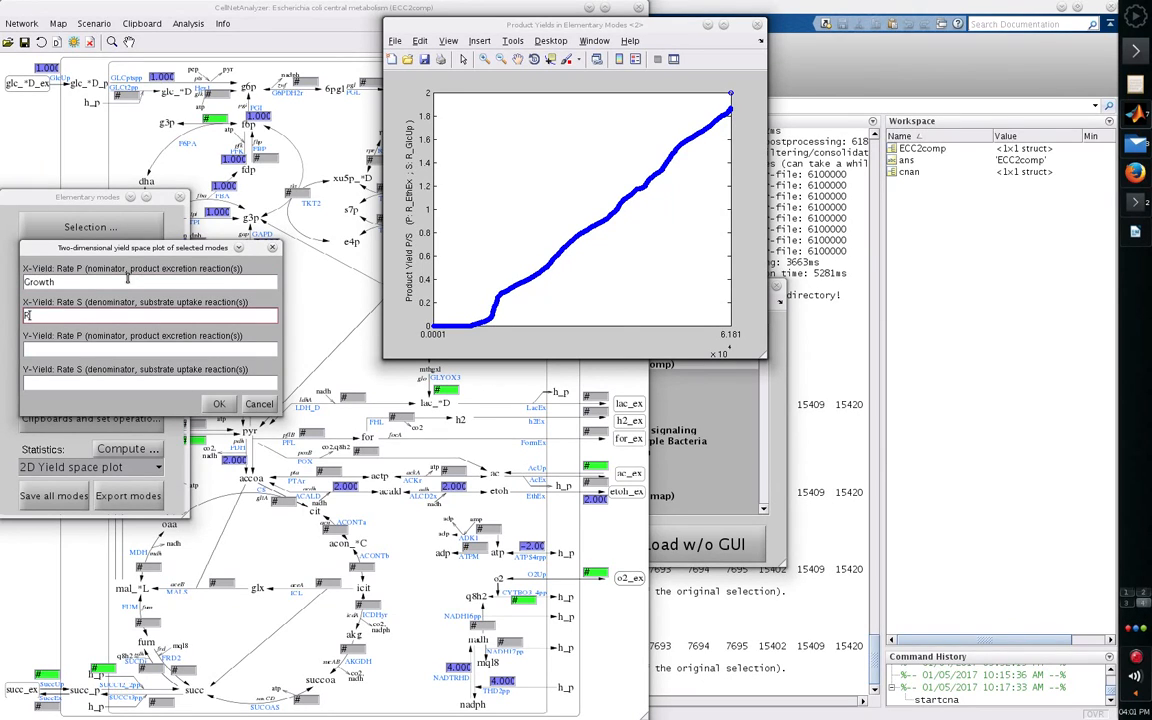
- Set the Y-yield to R_EthEx per R_GlcUp and generate the two-dimensional yield space plot
key("Tab")
type("R_EthEx")
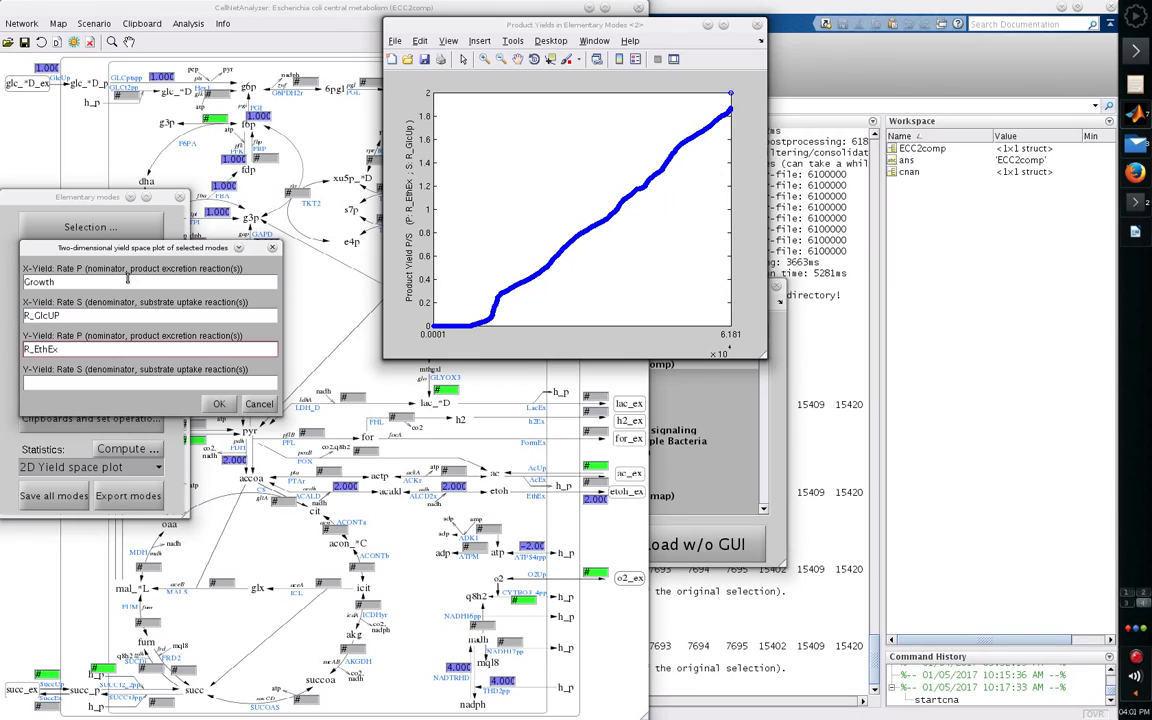
key("Tab")
type("R_GlcUp")
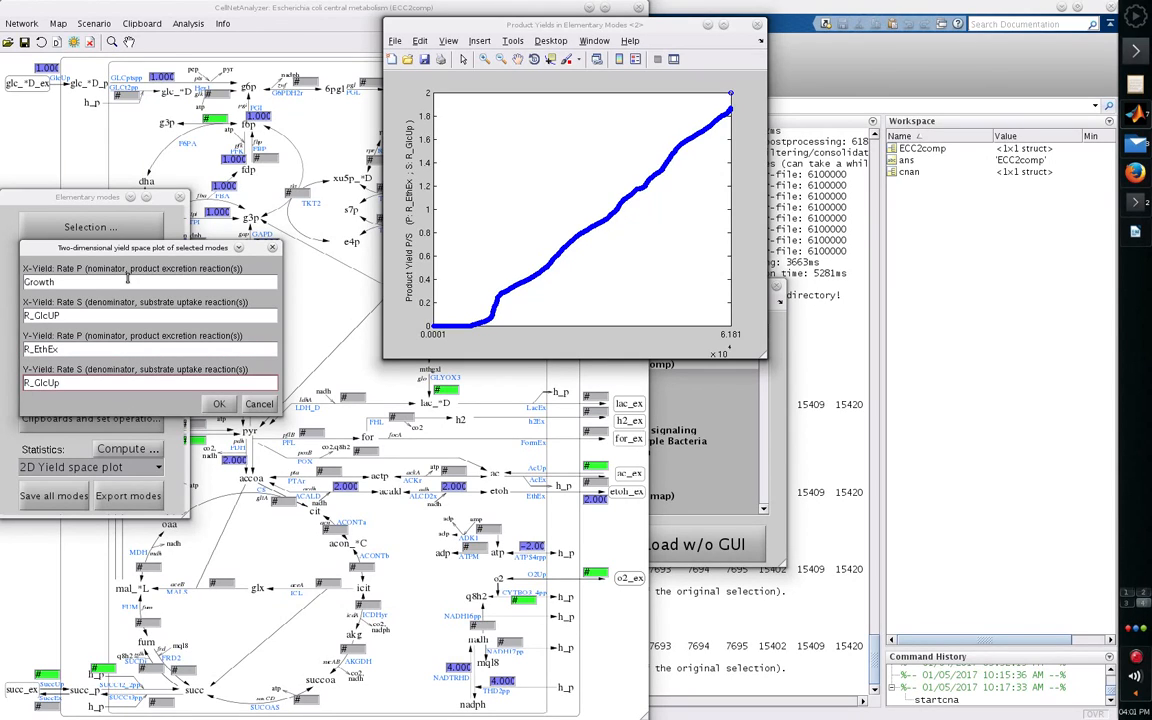
left_click(221, 403)
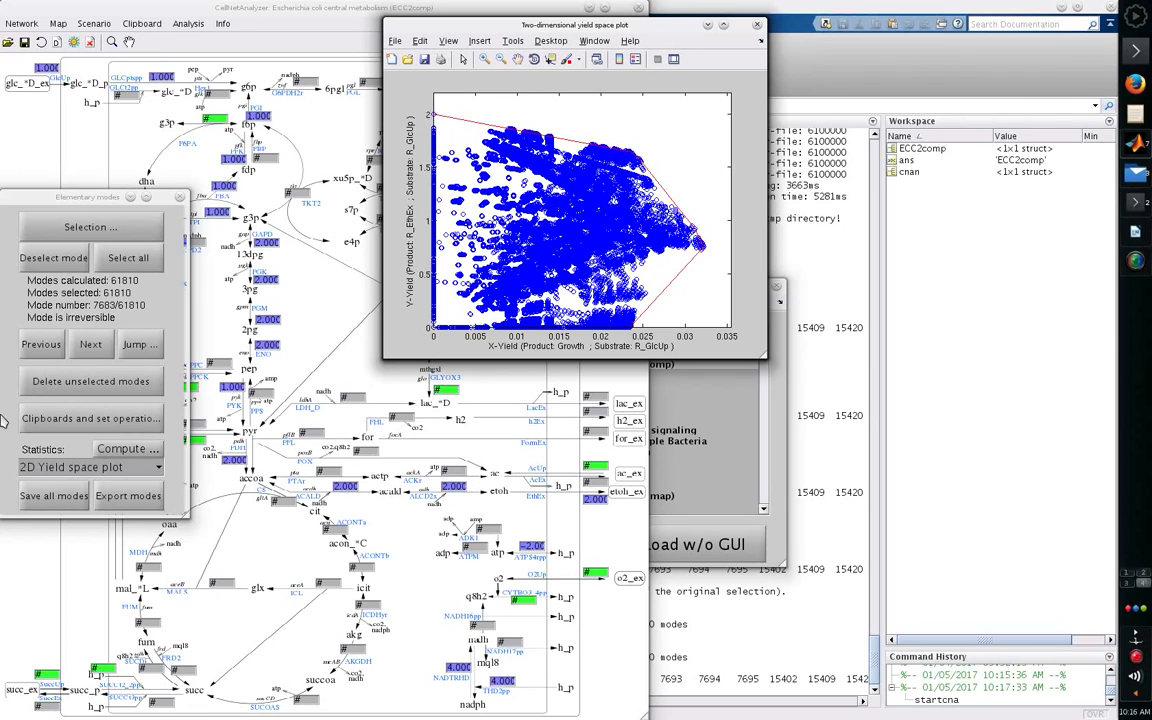
- Compute the pathway length distribution of all selected elementary modes
left_click(89, 468)
left_click(89, 470)
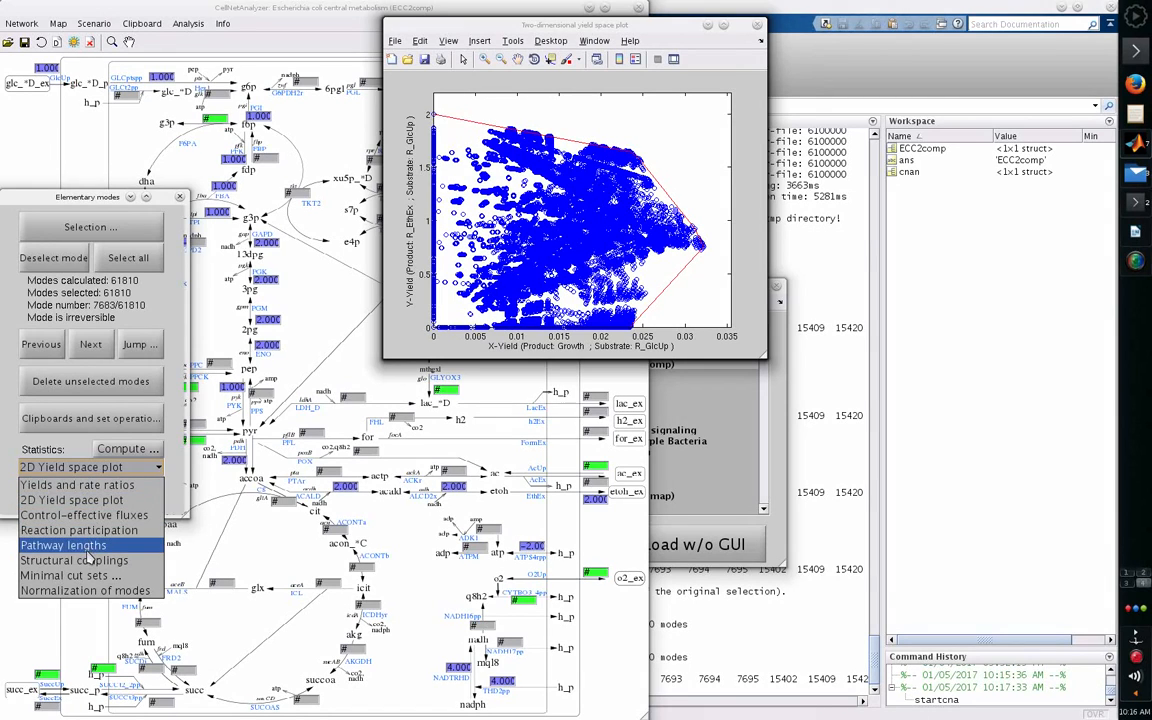
left_click(87, 546)
left_click(125, 450)
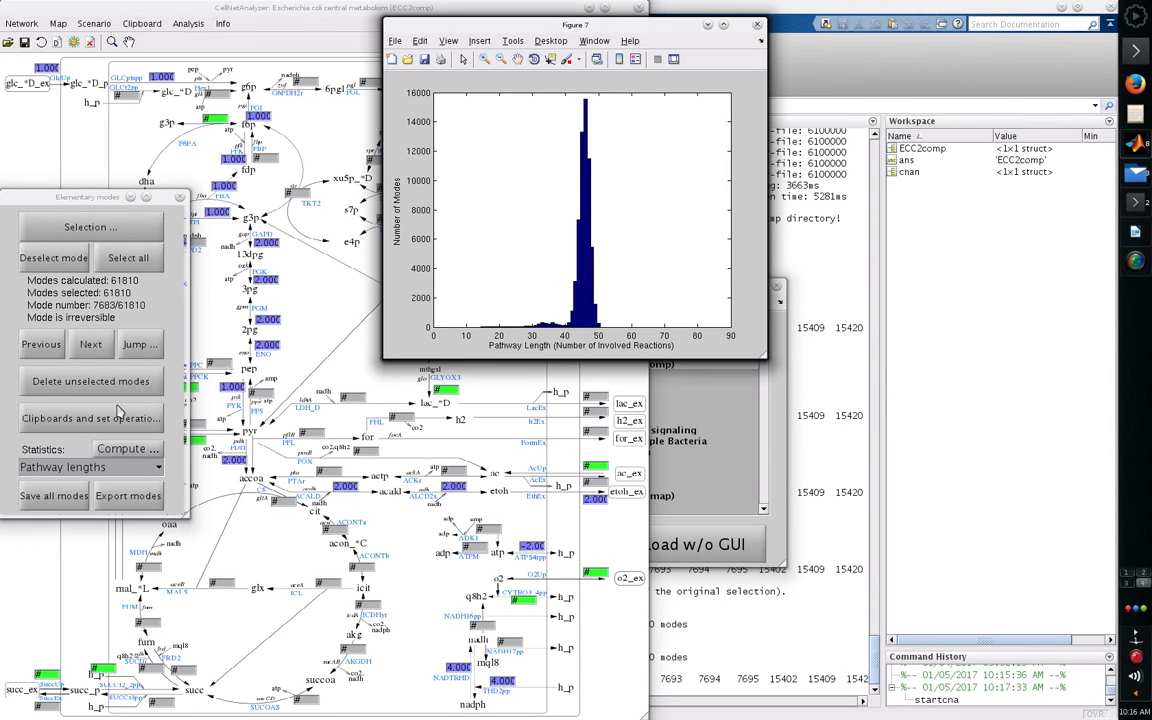
- Select only the modes with a maximum of 20 participating reactions
left_click(121, 226)
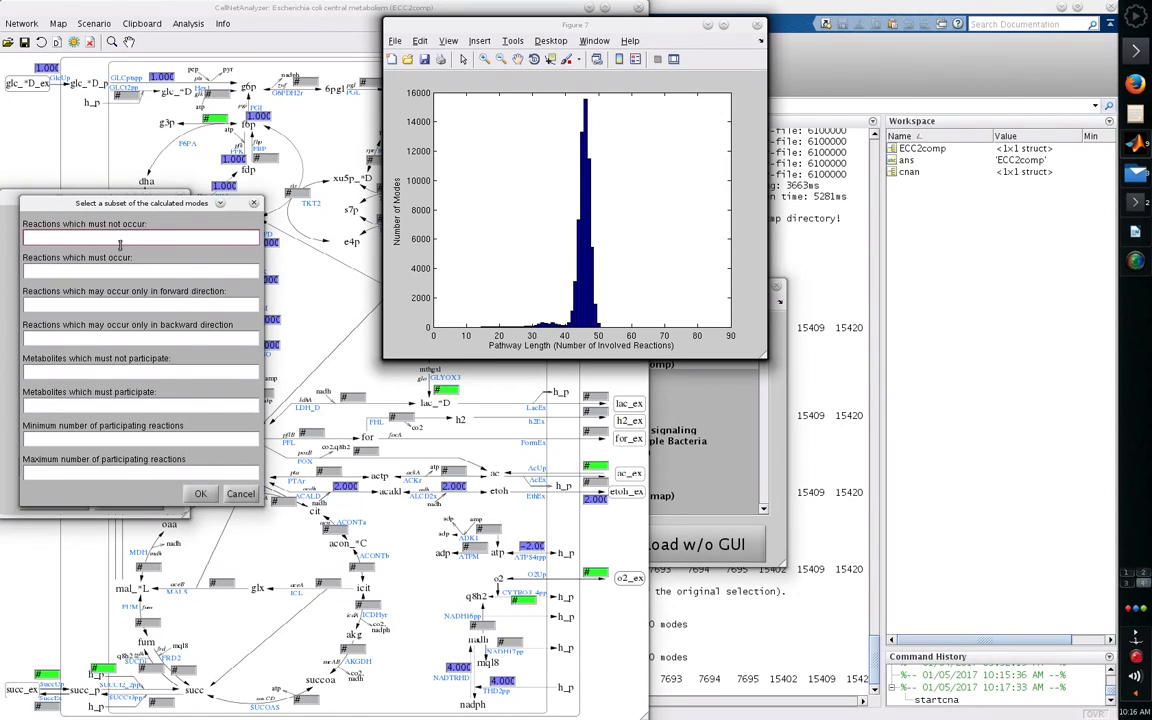
left_click(75, 474)
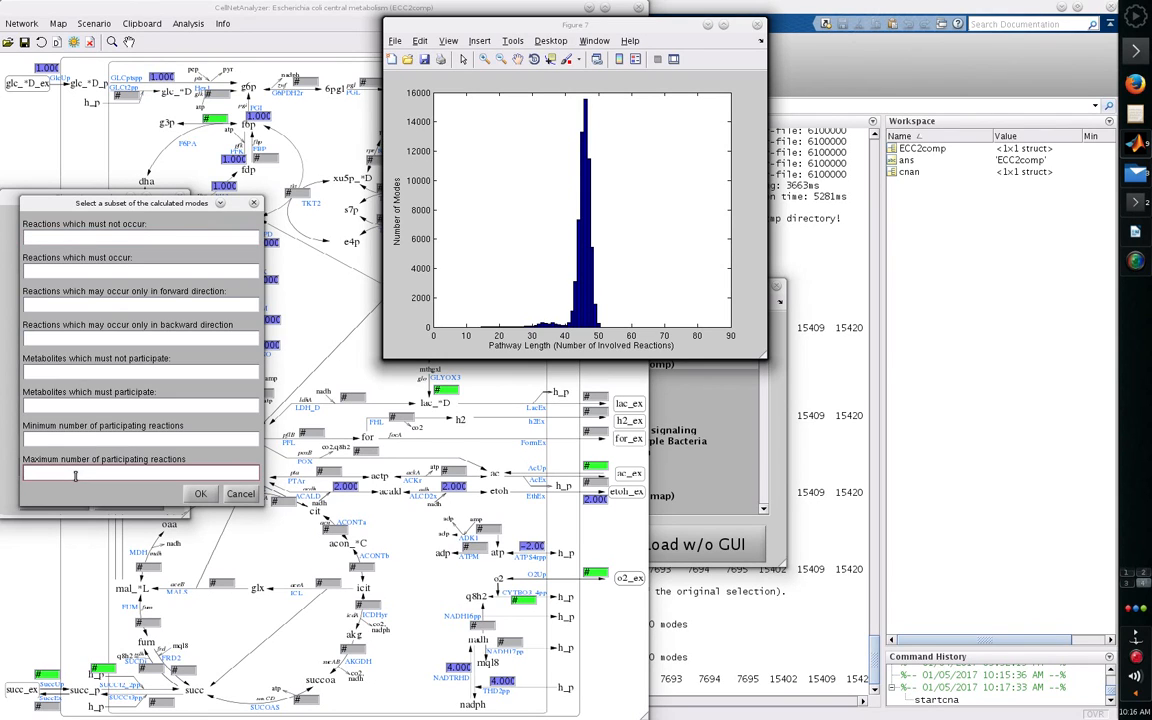
type("20")
left_click(200, 494)
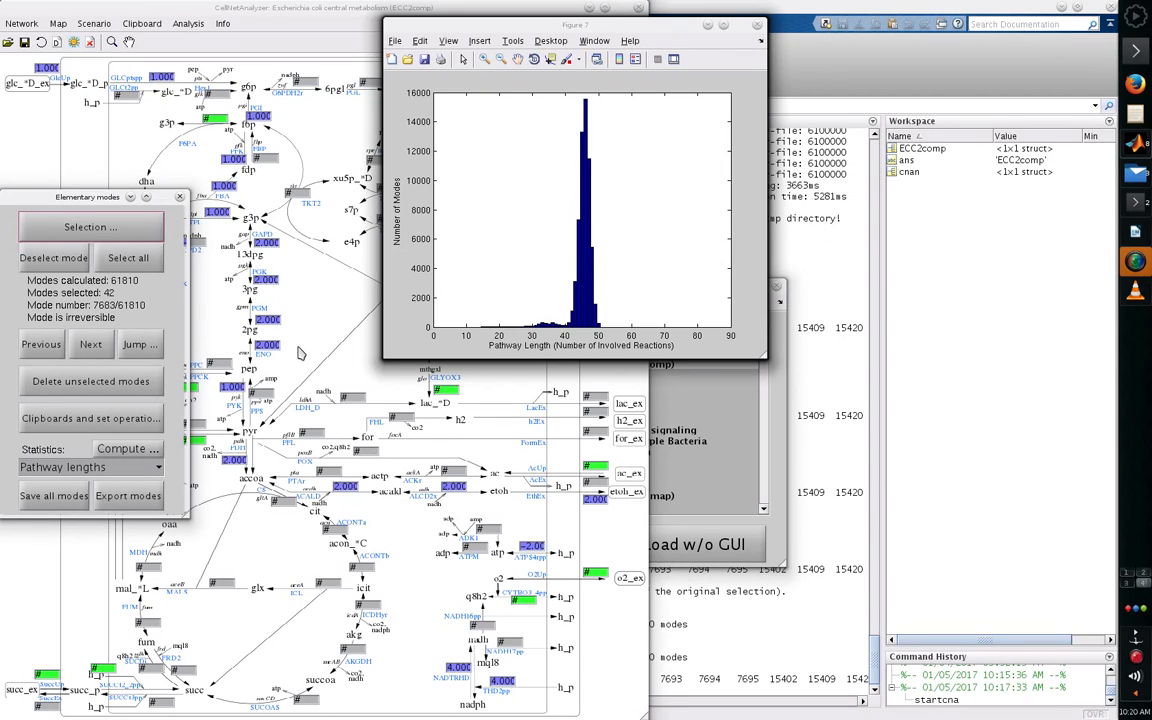
- Reselect all modes and restrict the selection to modes in which the Growth reaction must occur
left_click(147, 259)
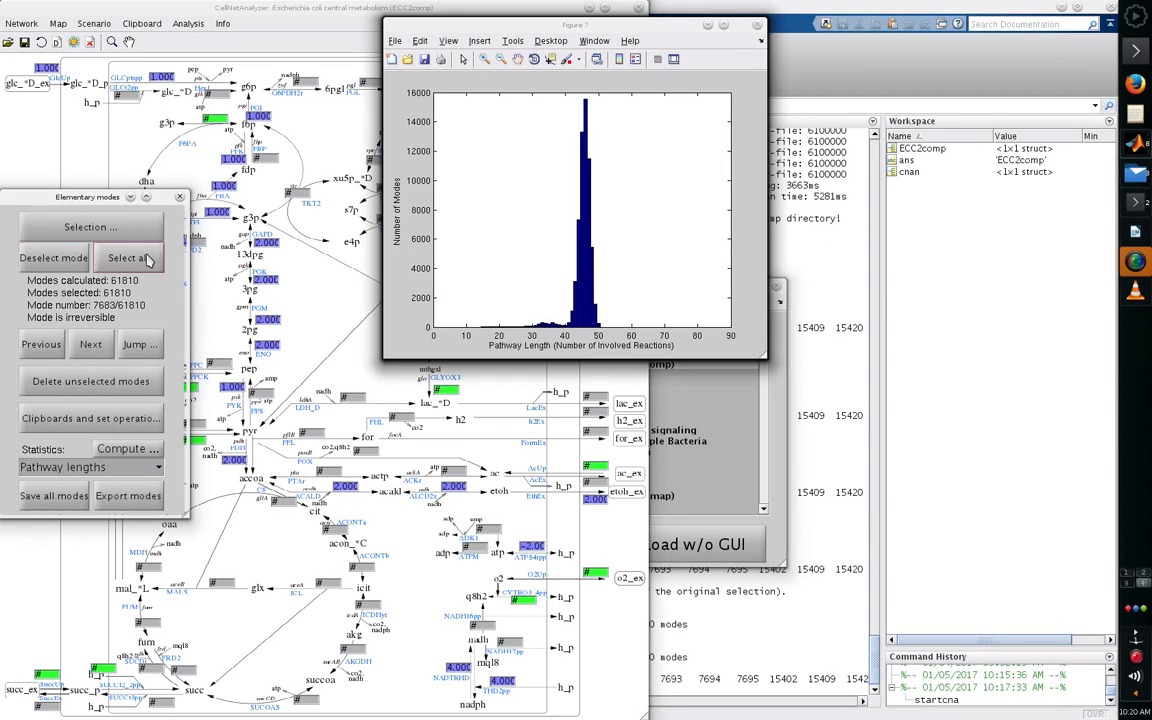
left_click(92, 228)
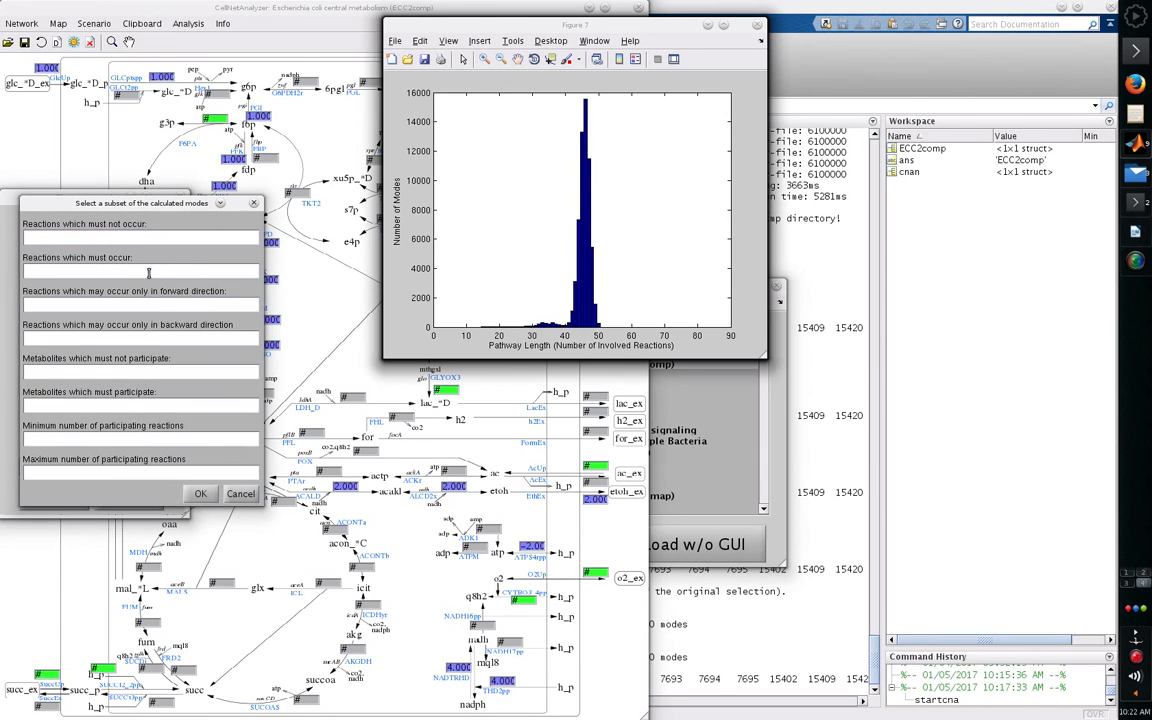
left_click(144, 270)
type("Growth")
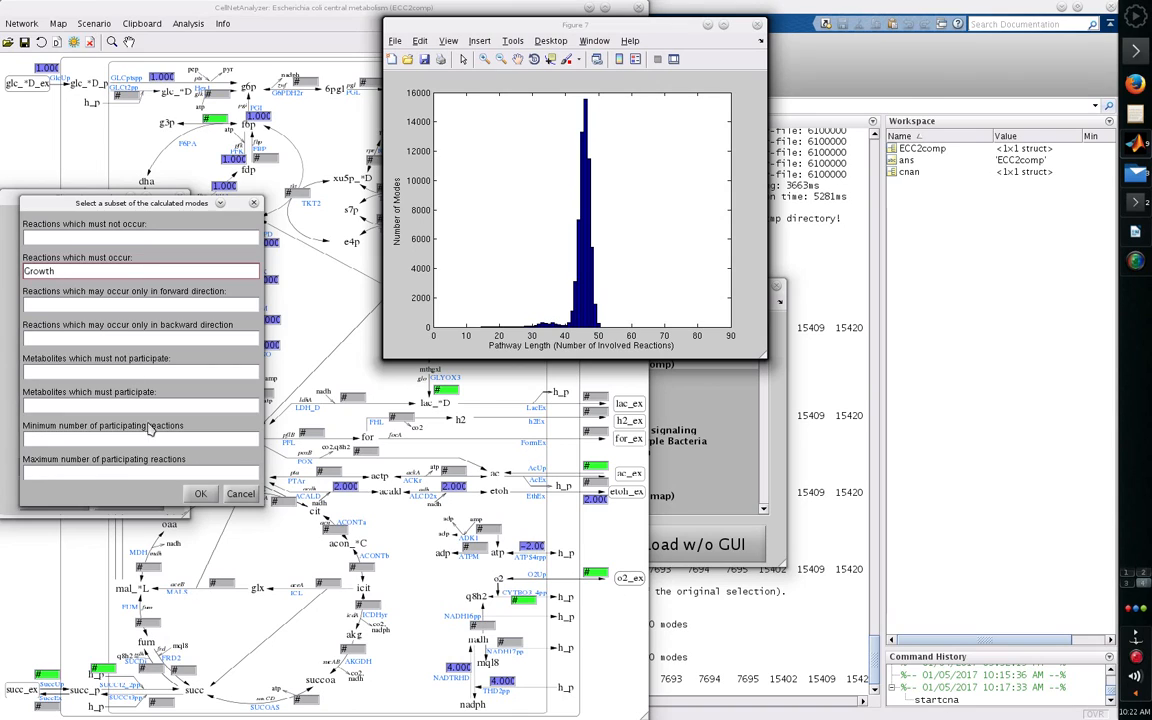
left_click(199, 494)
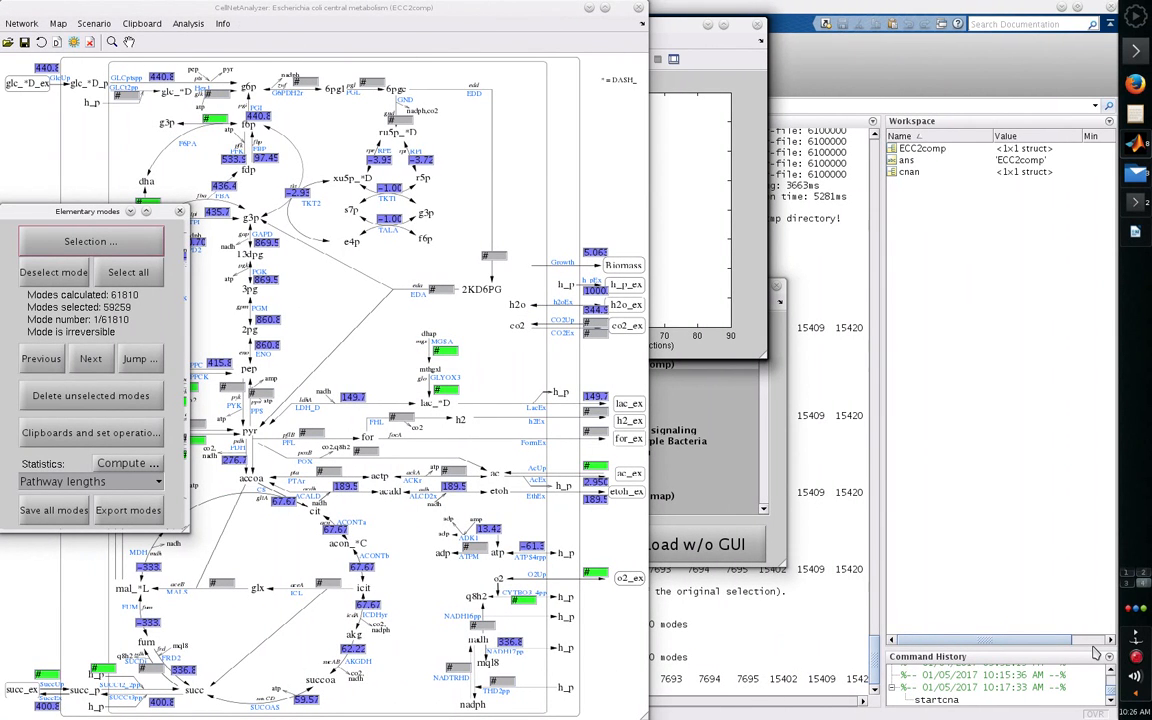
- Compute the minimal cut sets for the selected growth modes with a maximal cut set size of 3
left_click(62, 483)
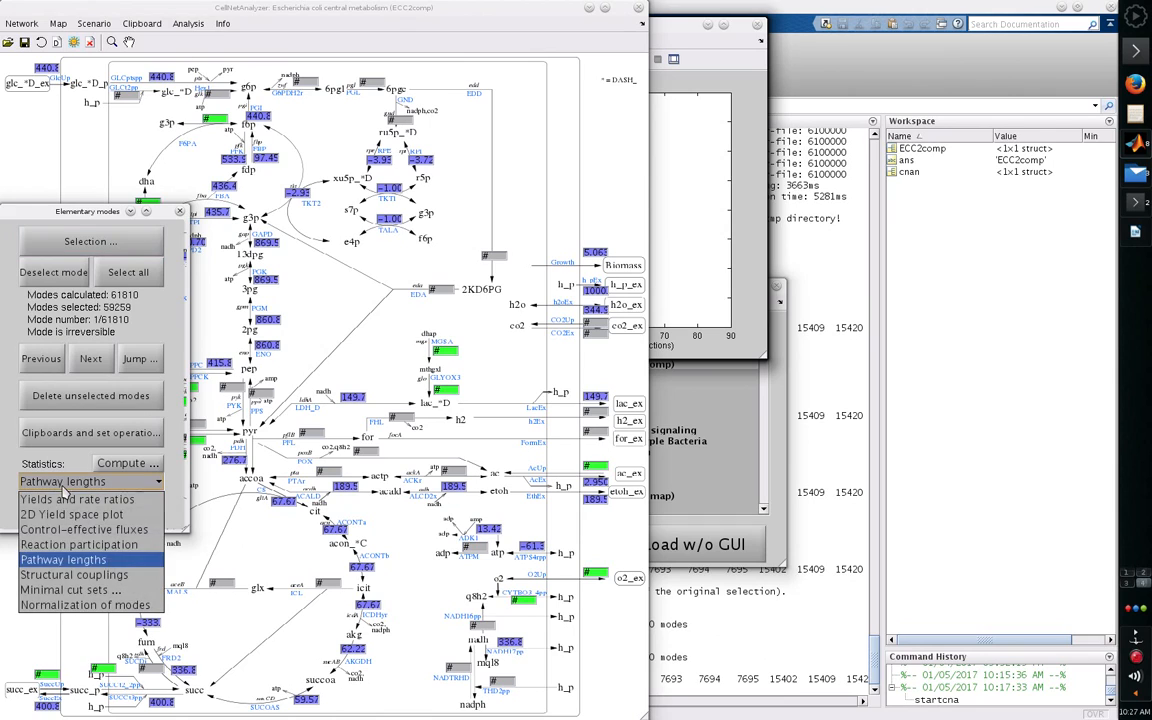
left_click(66, 591)
left_click(127, 463)
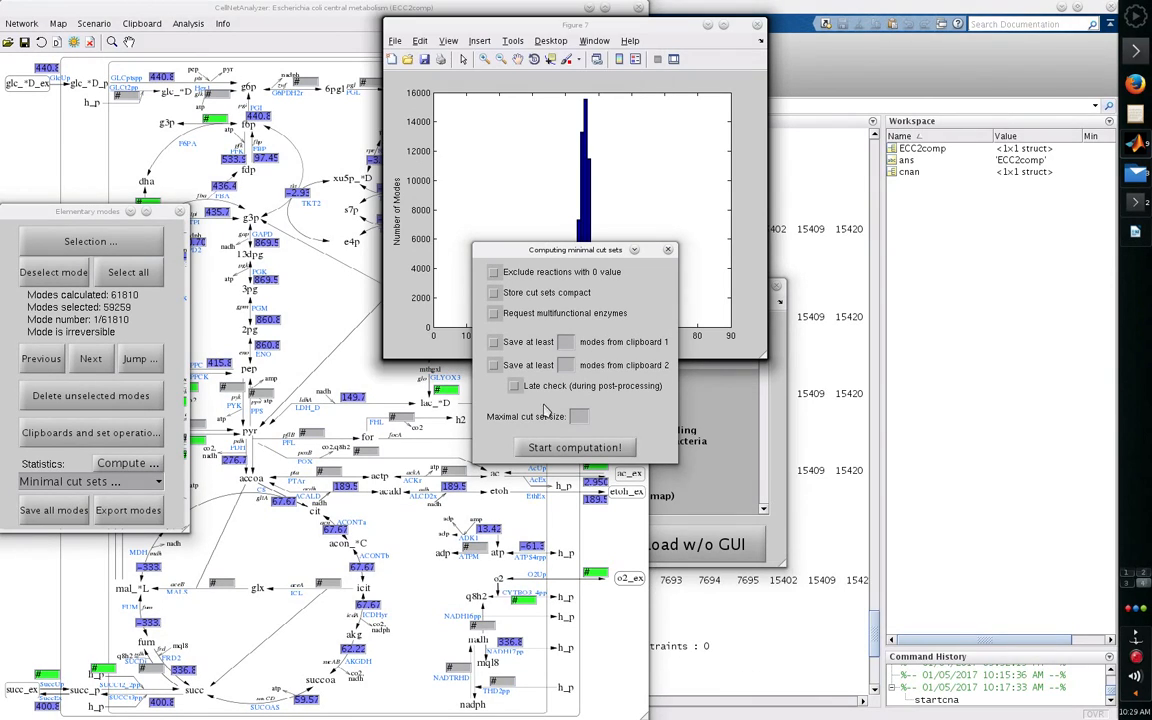
left_click(579, 415)
type("3")
left_click(606, 450)
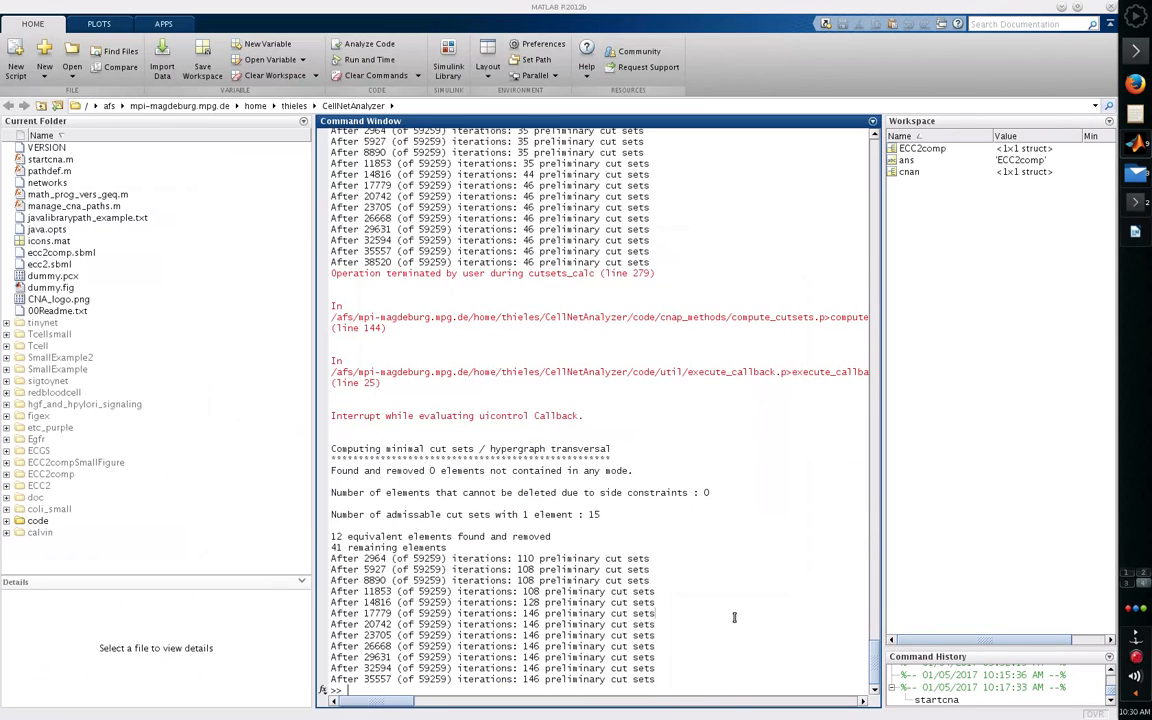
left_click(737, 617)
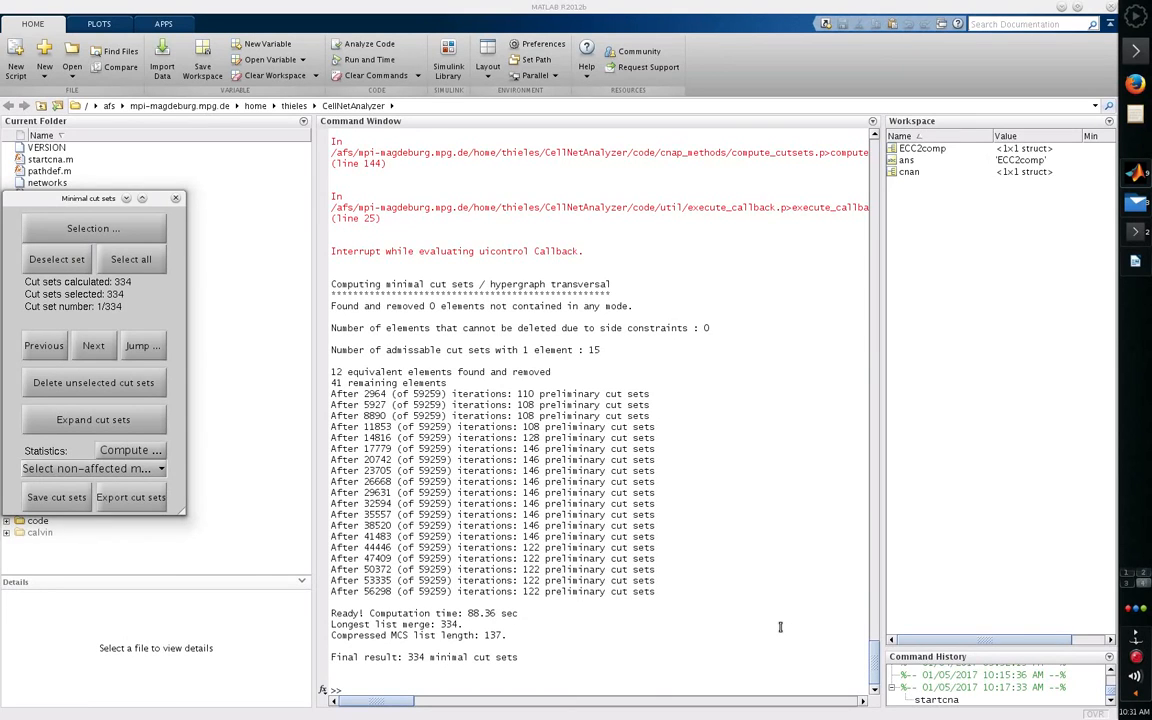
scroll(1139, 175, "down", 3)
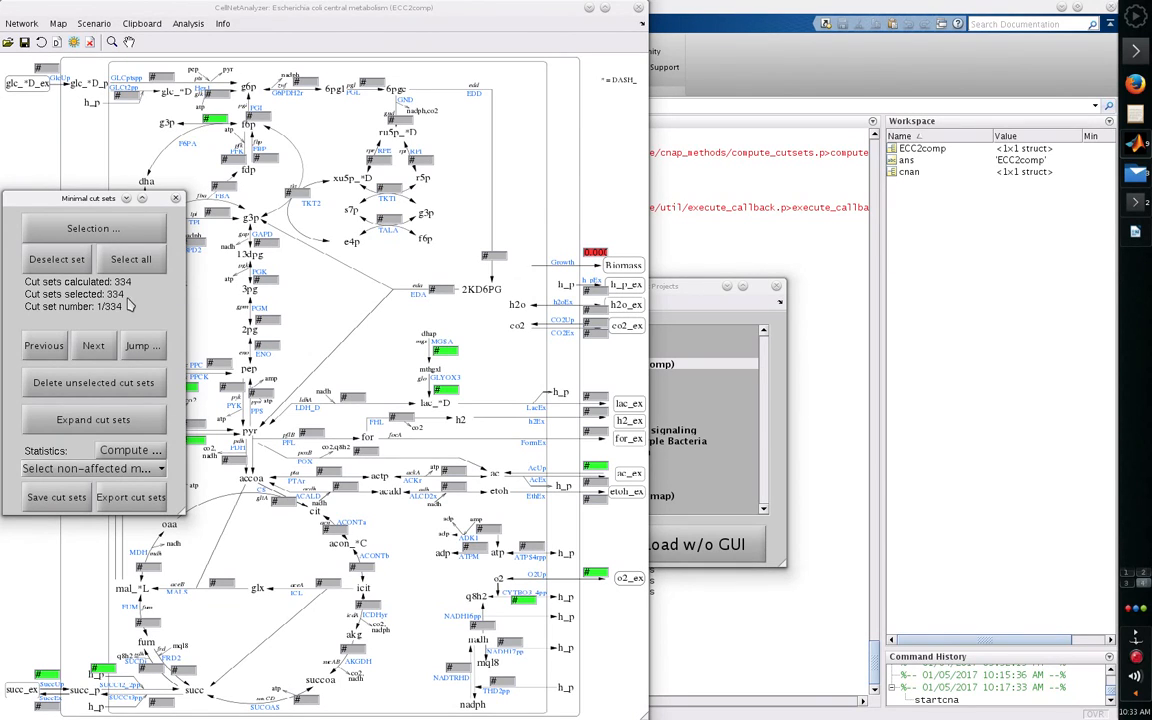
- Browse the calculated minimal cut sets on the network map from the first to the fourth set
left_click(94, 347)
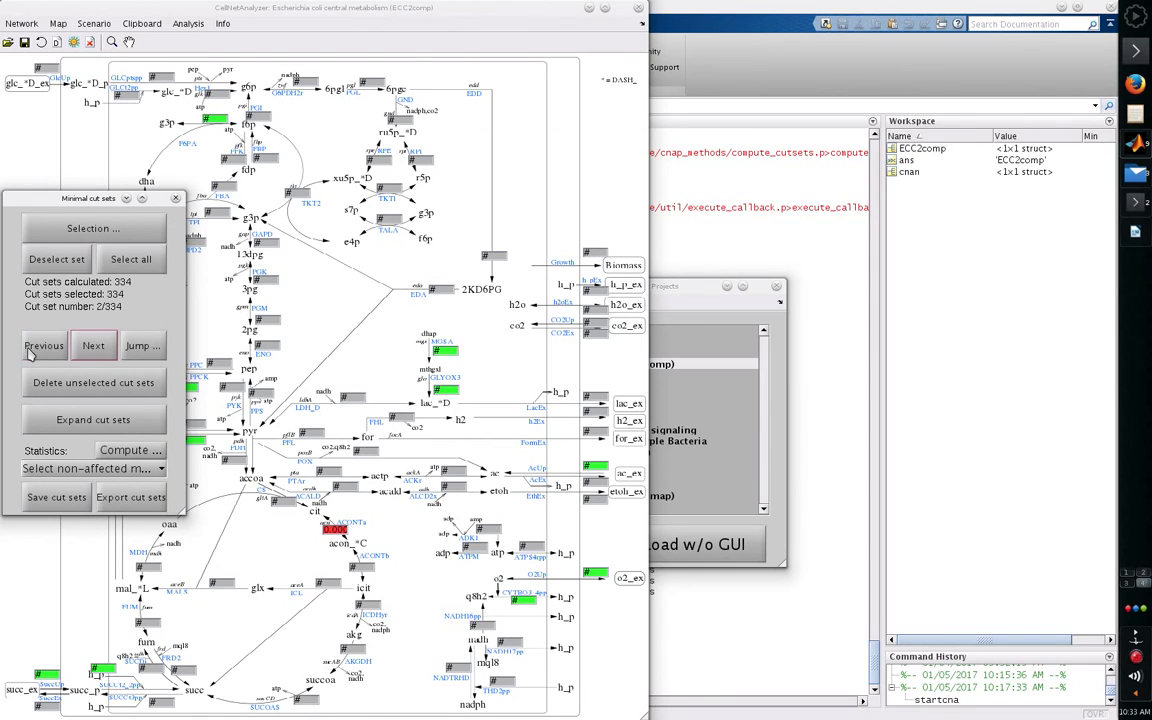
left_click(92, 350)
left_click(94, 348)
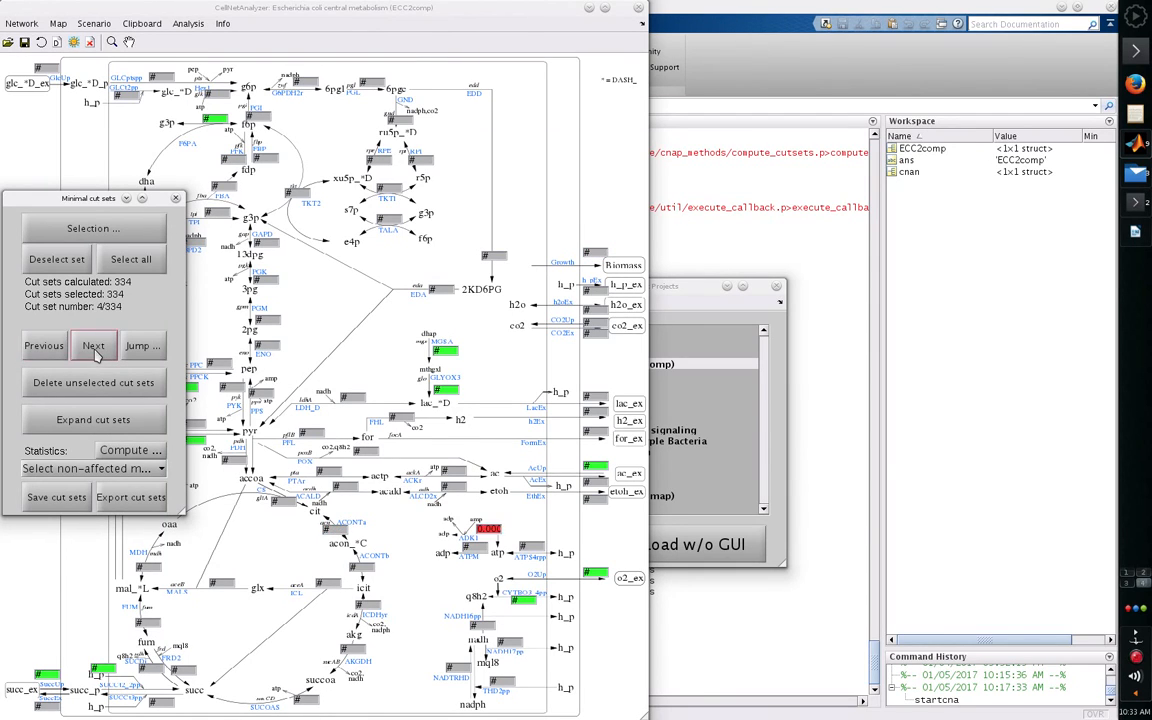